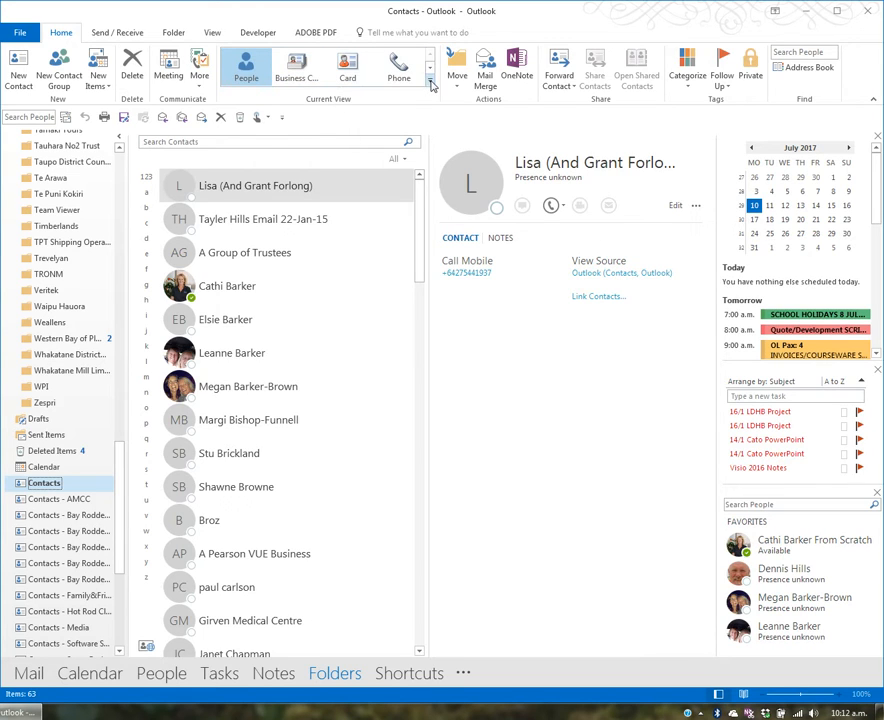
# - Try the contacts in the Business Card and People views, and switch them to the List view
pyautogui.click(298, 72)
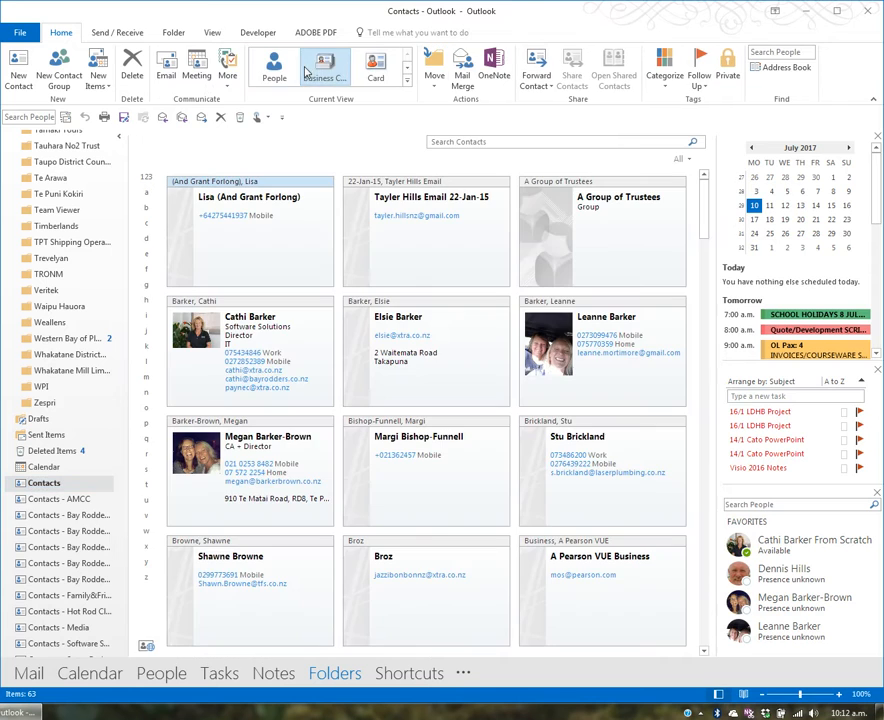
pyautogui.click(273, 71)
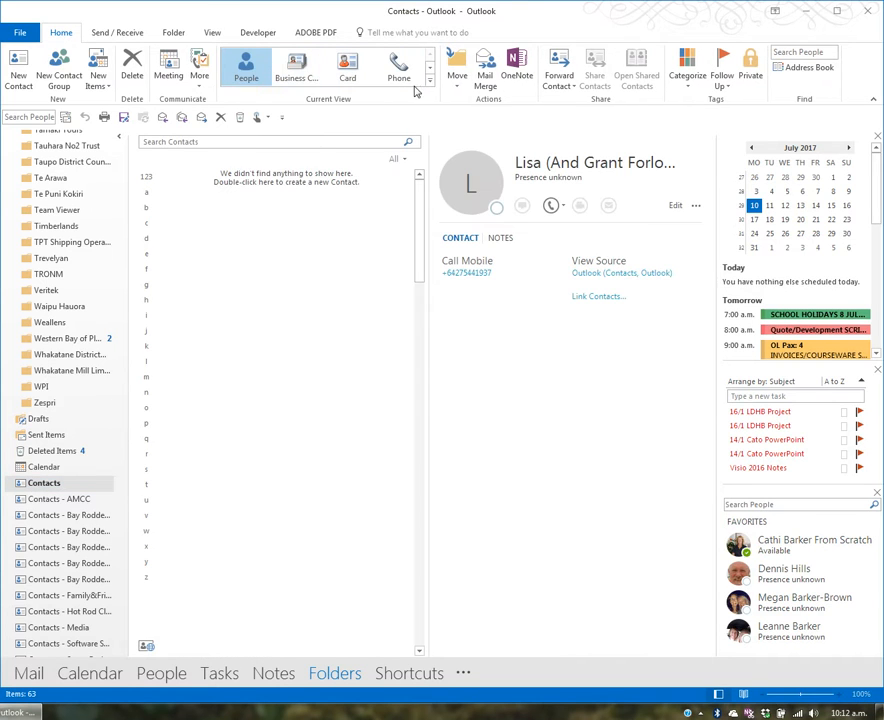
pyautogui.click(430, 84)
pyautogui.click(250, 107)
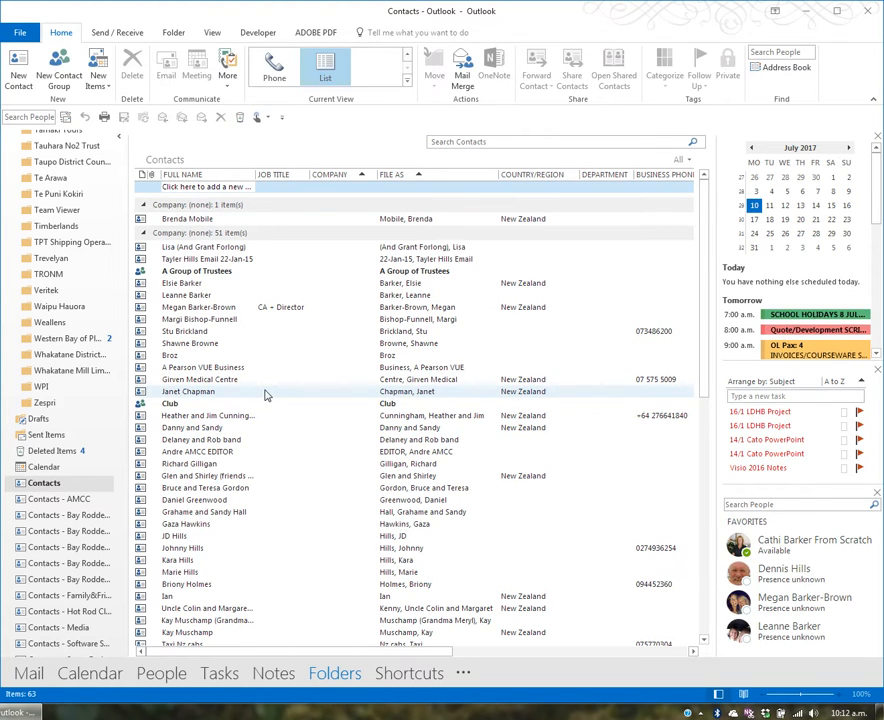
# - Look through the contacts grouped by company, and arrange the list by Location to review its Country/Region groups
pyautogui.click(212, 33)
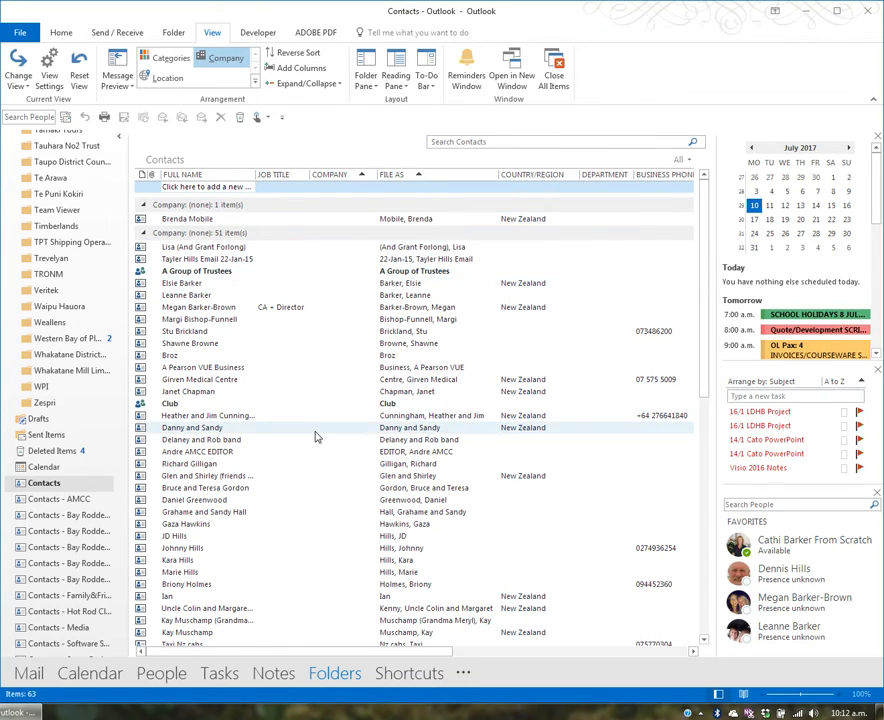
pyautogui.scroll(-12, 315, 437)
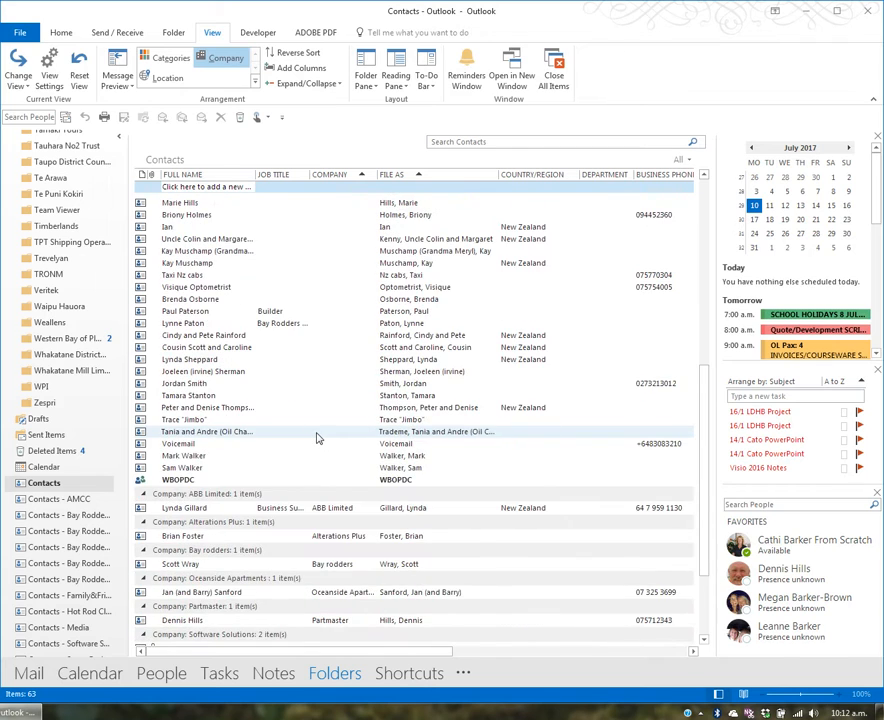
pyautogui.scroll(-1, 318, 437)
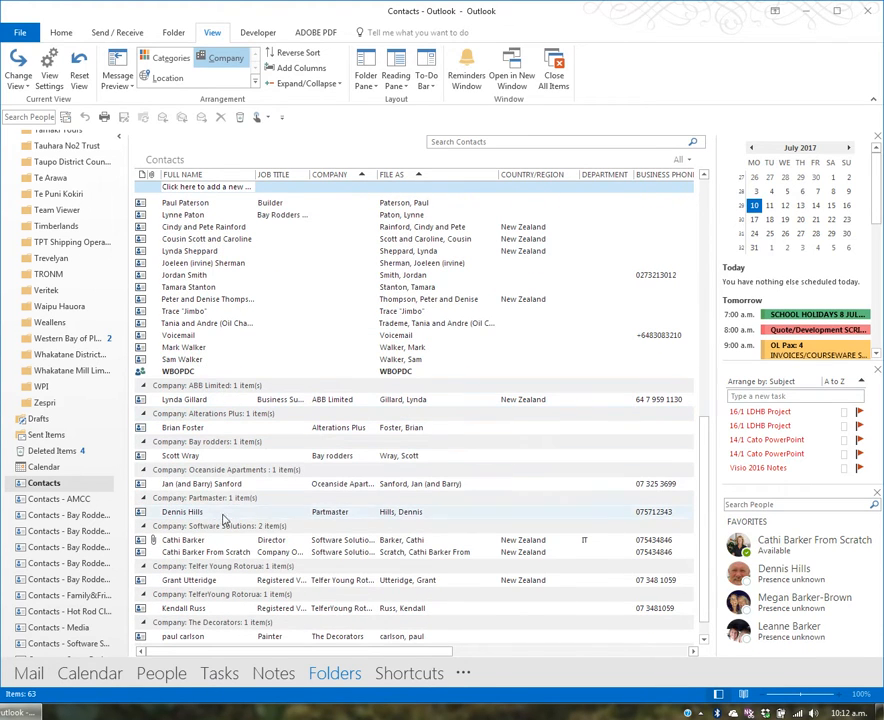
pyautogui.scroll(-1, 182, 560)
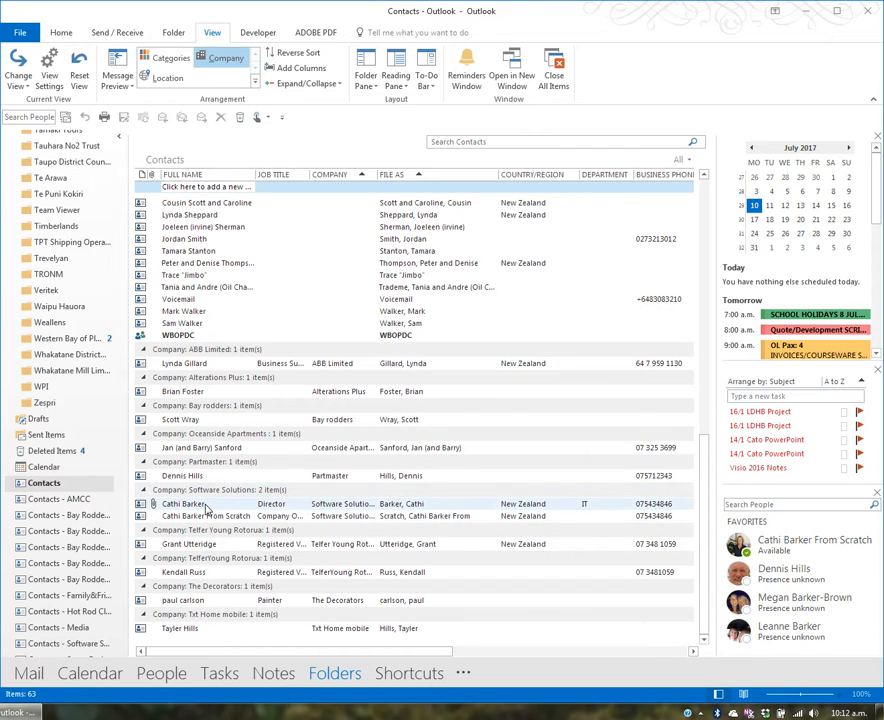
pyautogui.click(166, 79)
pyautogui.scroll(-10, 369, 515)
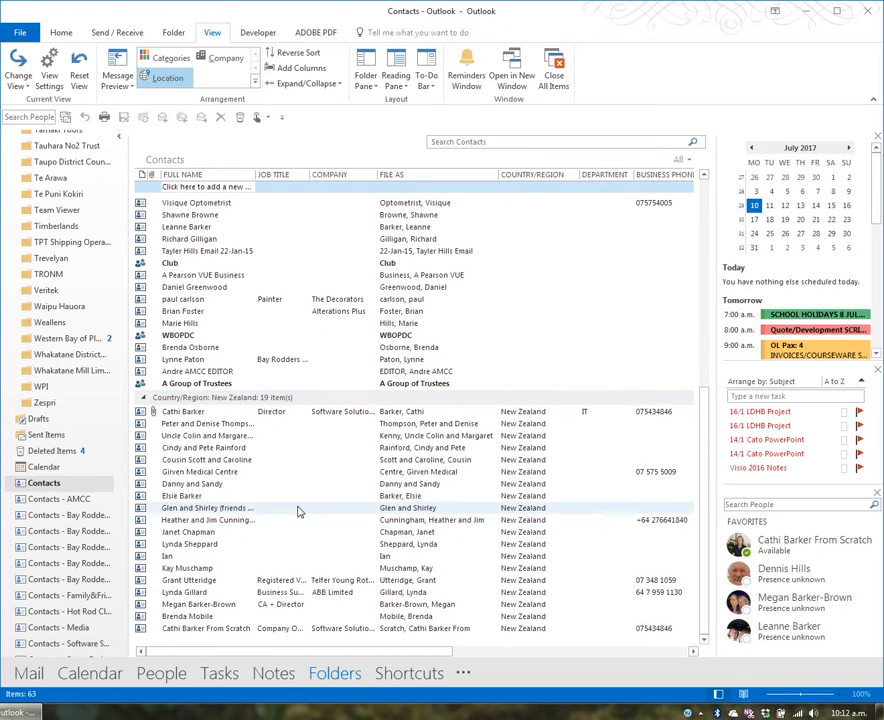
pyautogui.scroll(1, 292, 486)
pyautogui.scroll(6, 292, 486)
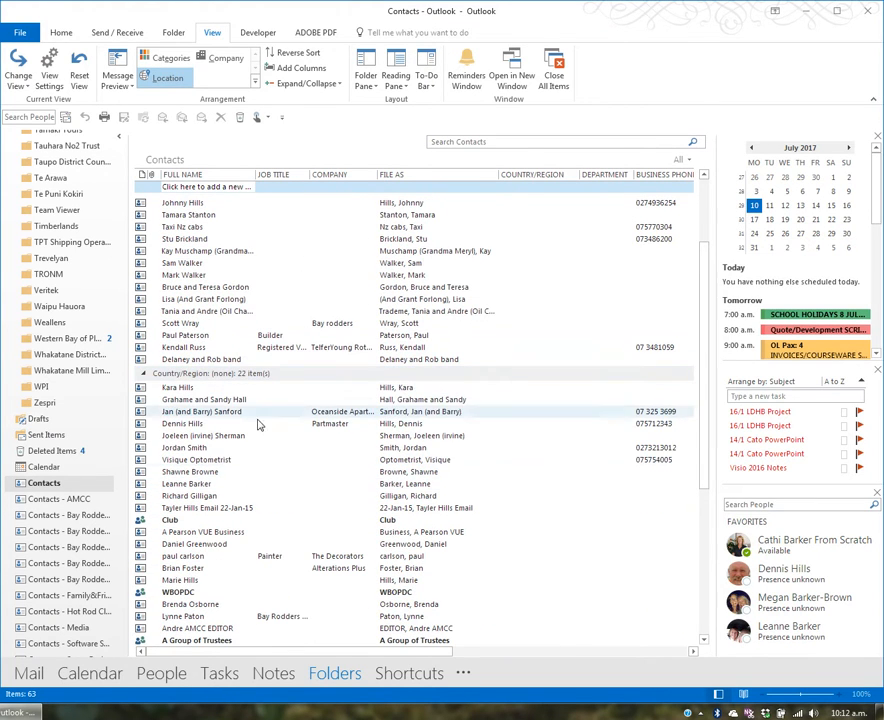
pyautogui.scroll(-6, 284, 486)
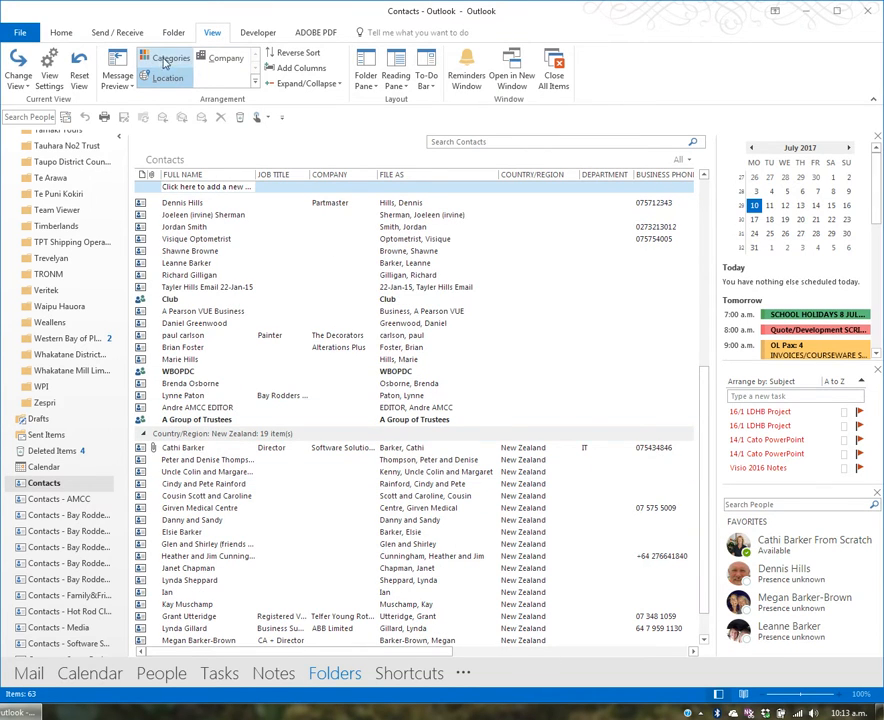
# - Turn off Show in Groups for the location arrangement of the contact list
pyautogui.click(254, 83)
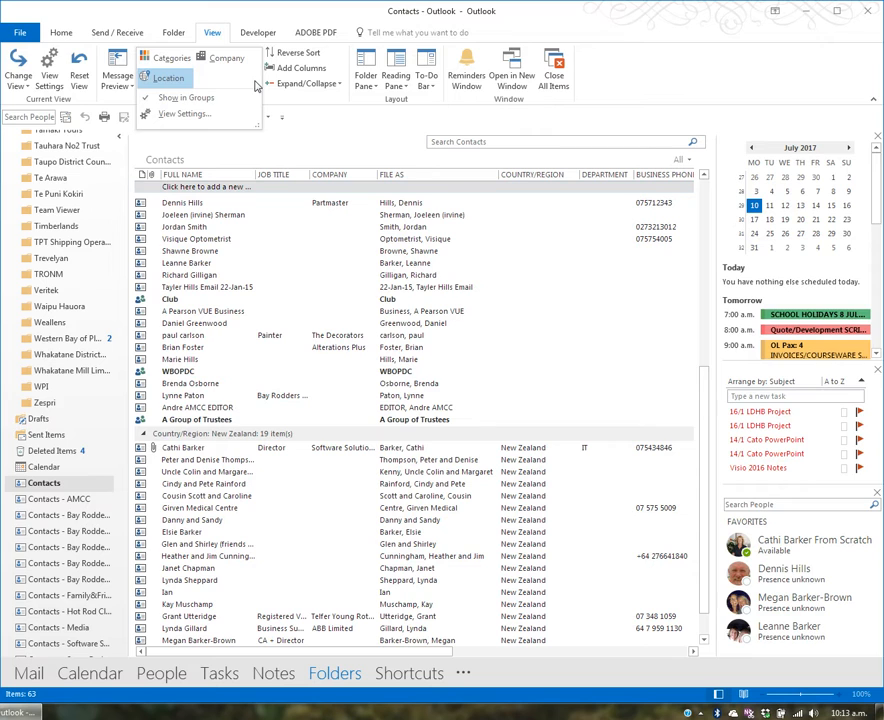
pyautogui.click(184, 99)
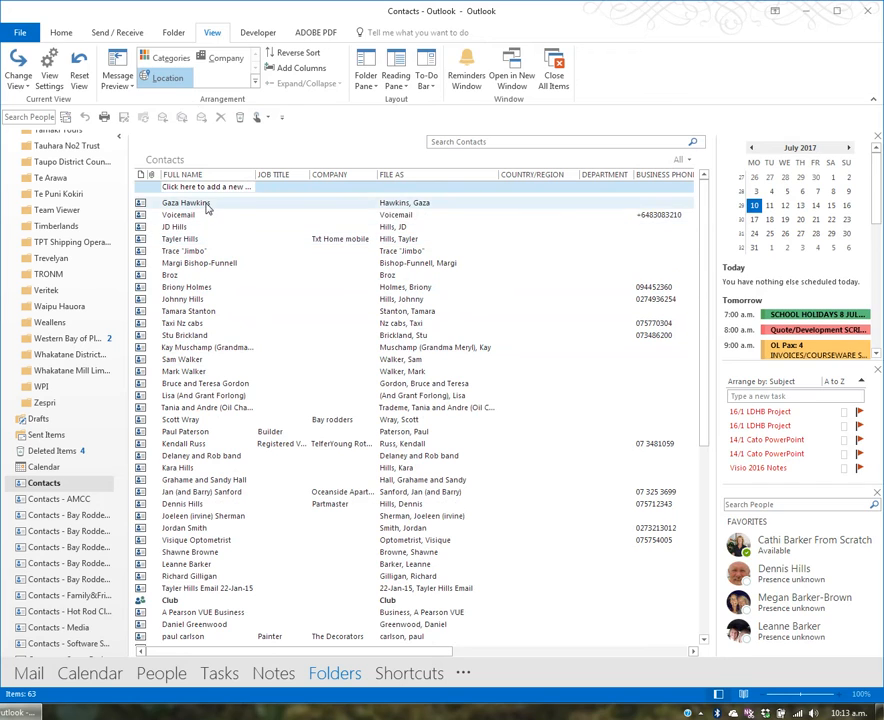
pyautogui.click(195, 251)
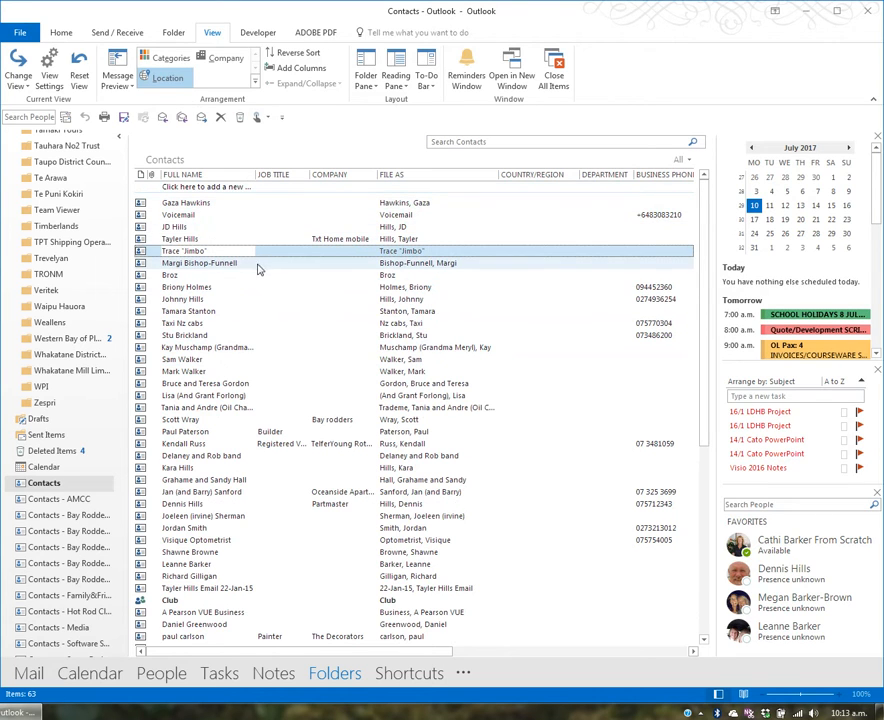
# - Sort the ungrouped contact list by Full Name, by Country/Region in both directions, and back by Full Name ascending
pyautogui.click(190, 175)
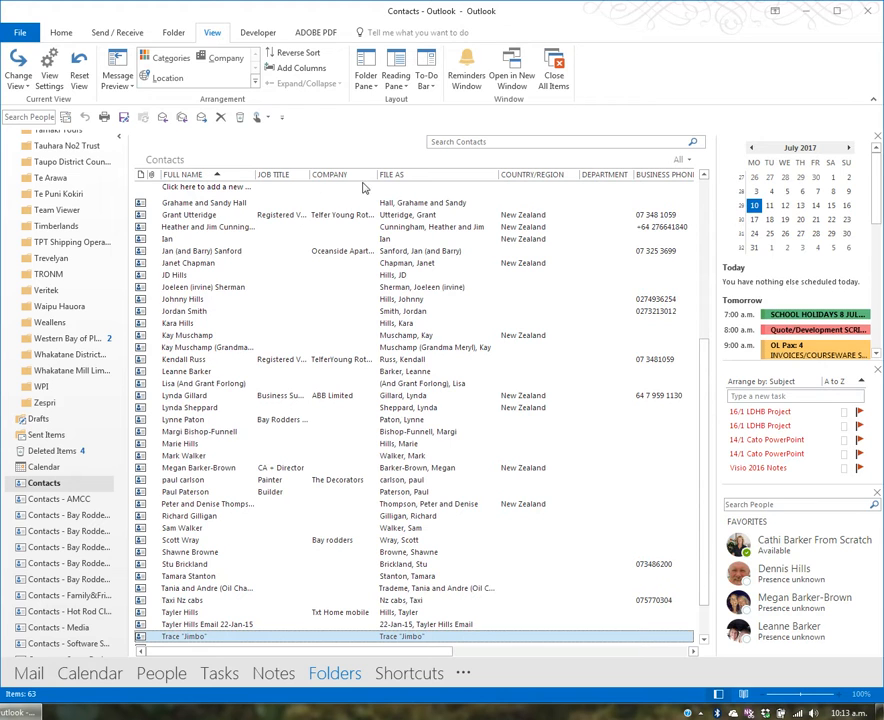
pyautogui.click(522, 175)
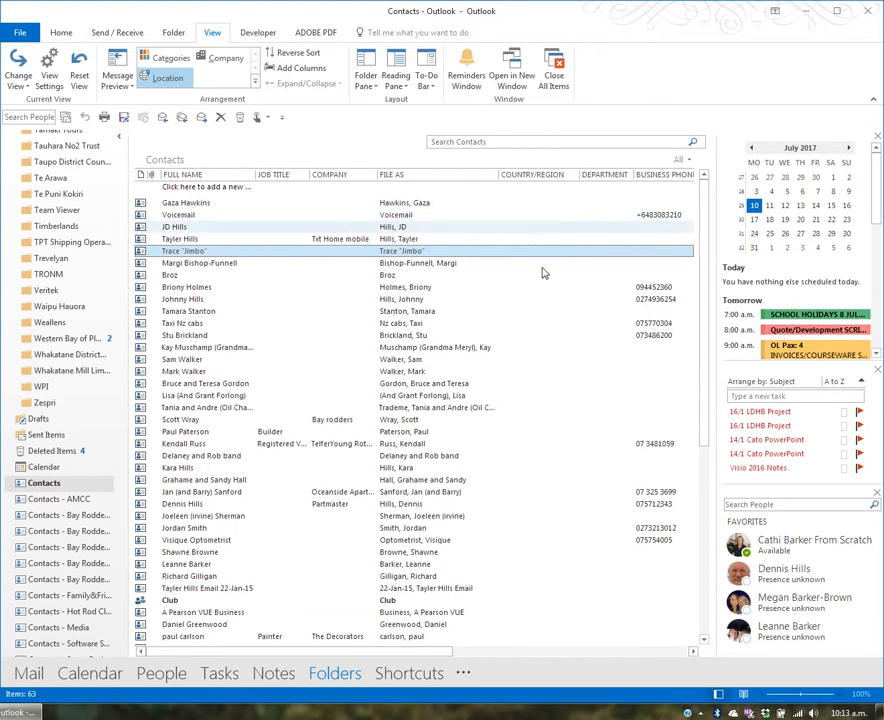
pyautogui.scroll(-5, 545, 320)
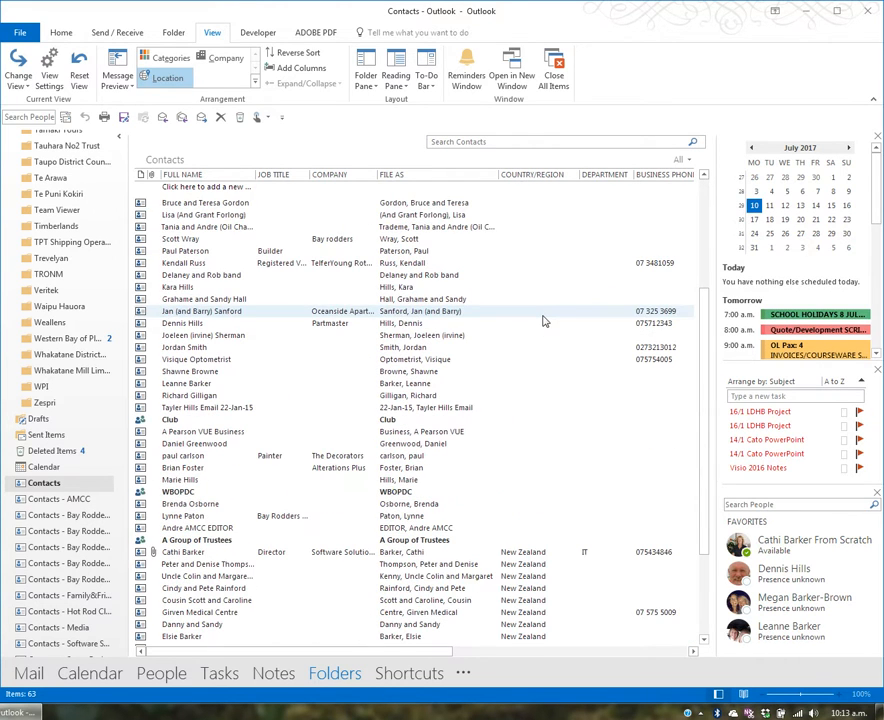
pyautogui.click(530, 175)
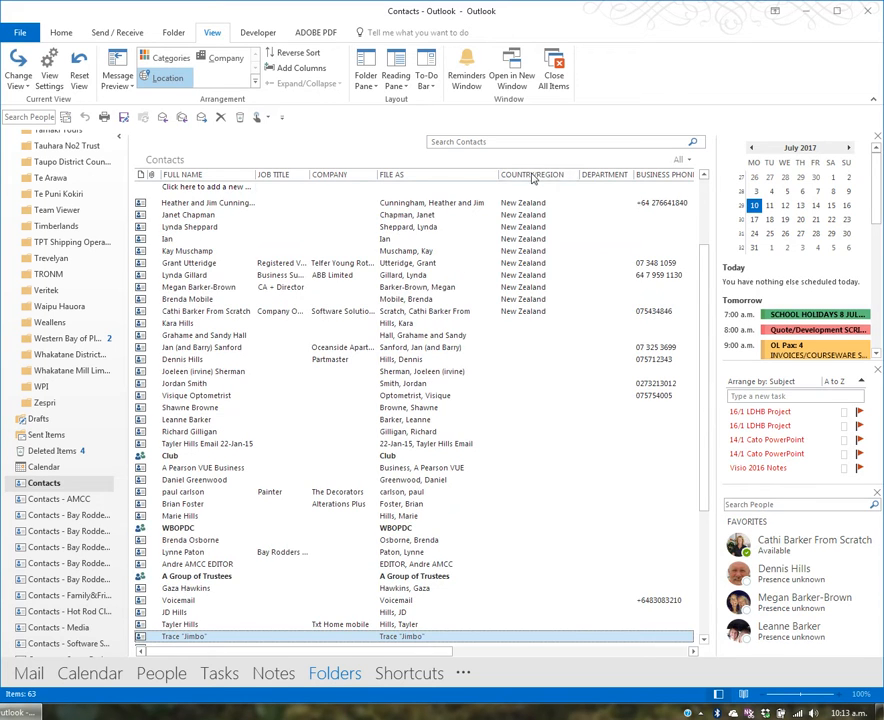
pyautogui.click(198, 174)
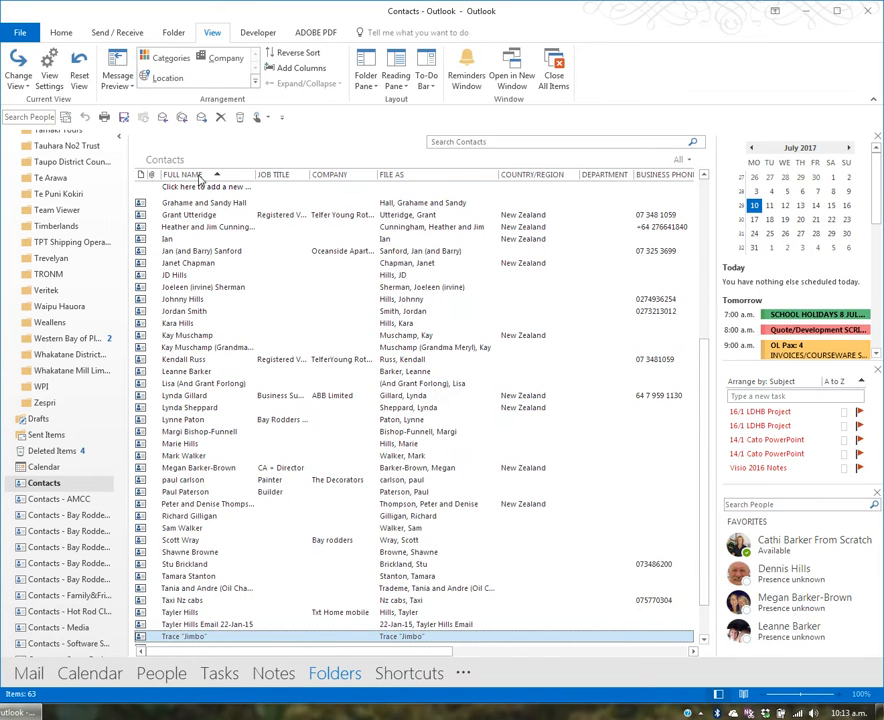
pyautogui.scroll(7, 245, 290)
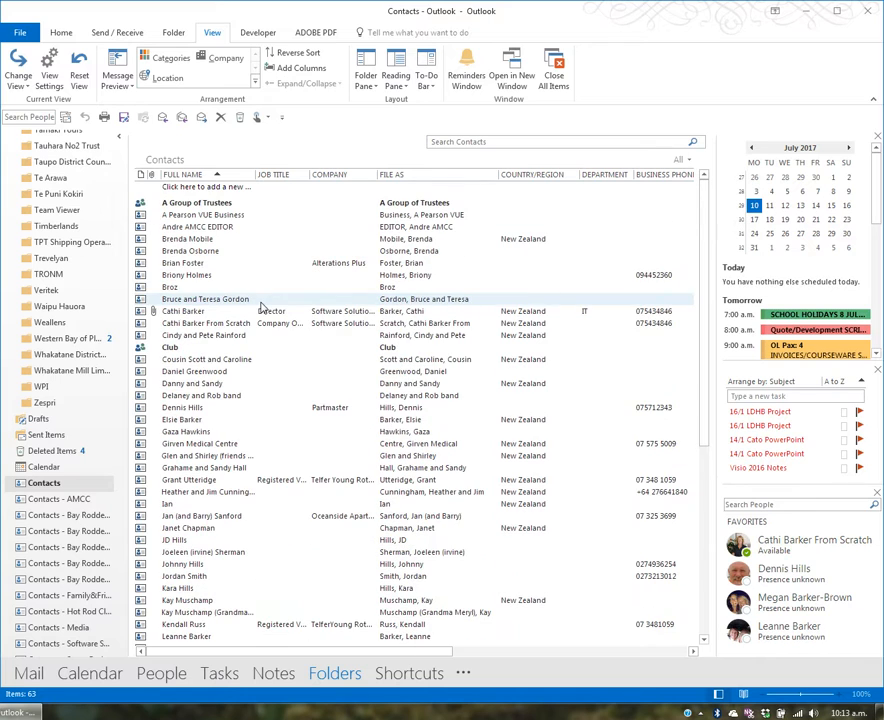
pyautogui.click(252, 311)
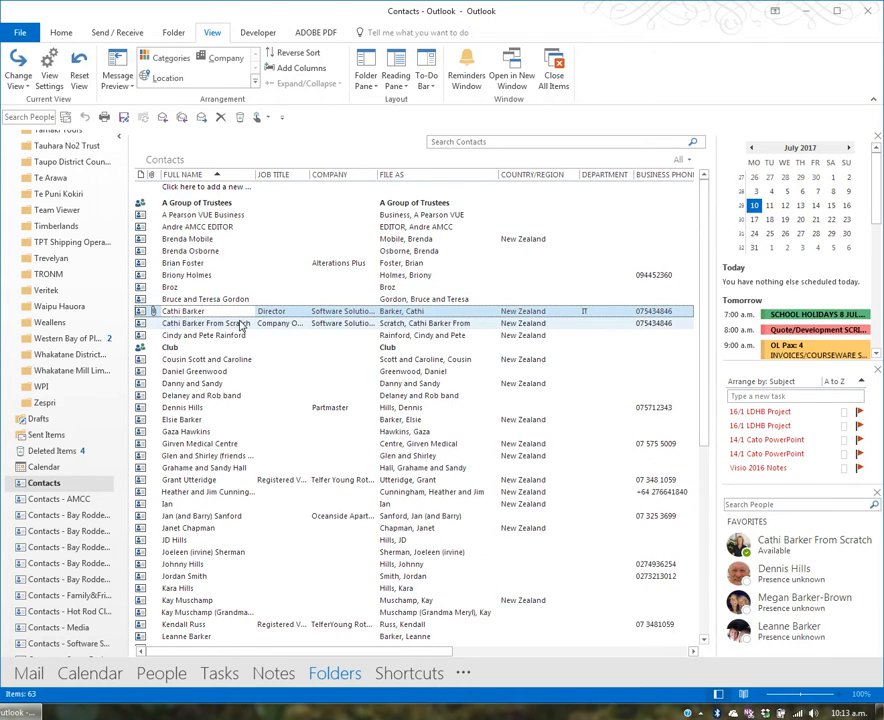
# - Remove the Job Title and Company columns from the contact list
pyautogui.click(299, 77)
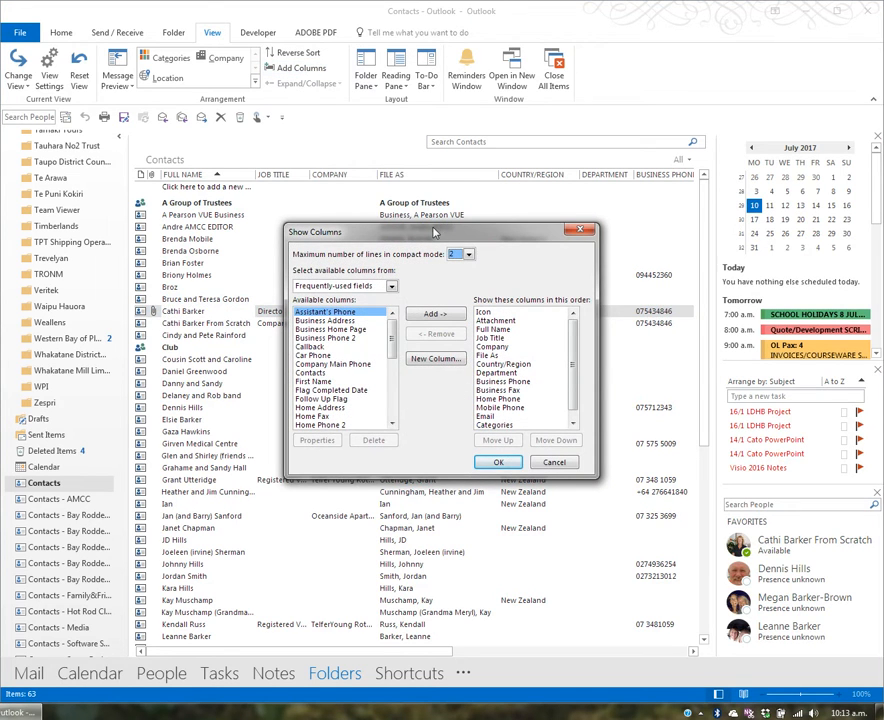
pyautogui.moveTo(366, 238); pyautogui.dragTo(460, 225)
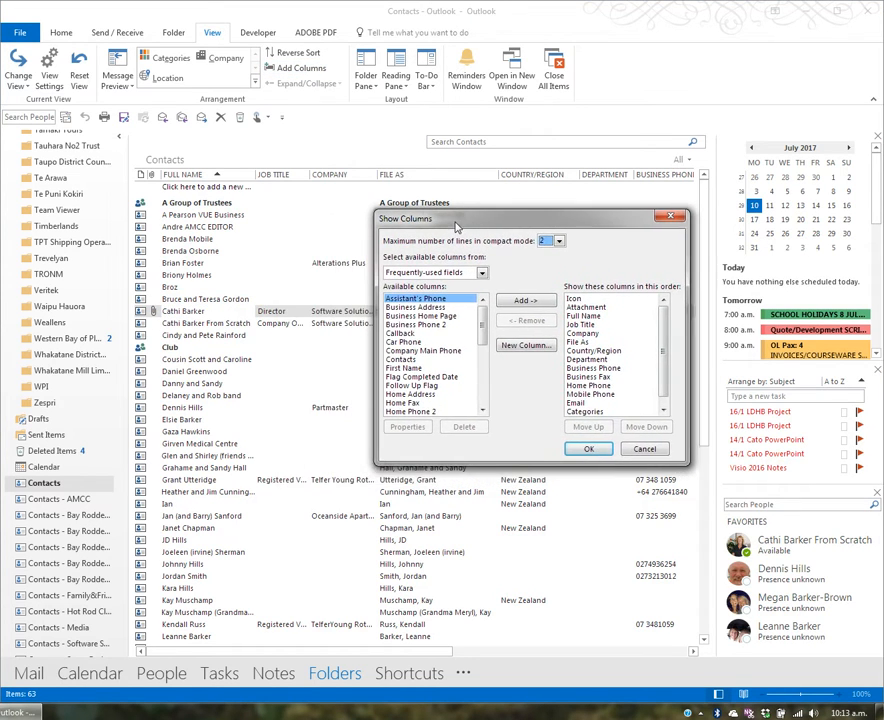
pyautogui.click(586, 325)
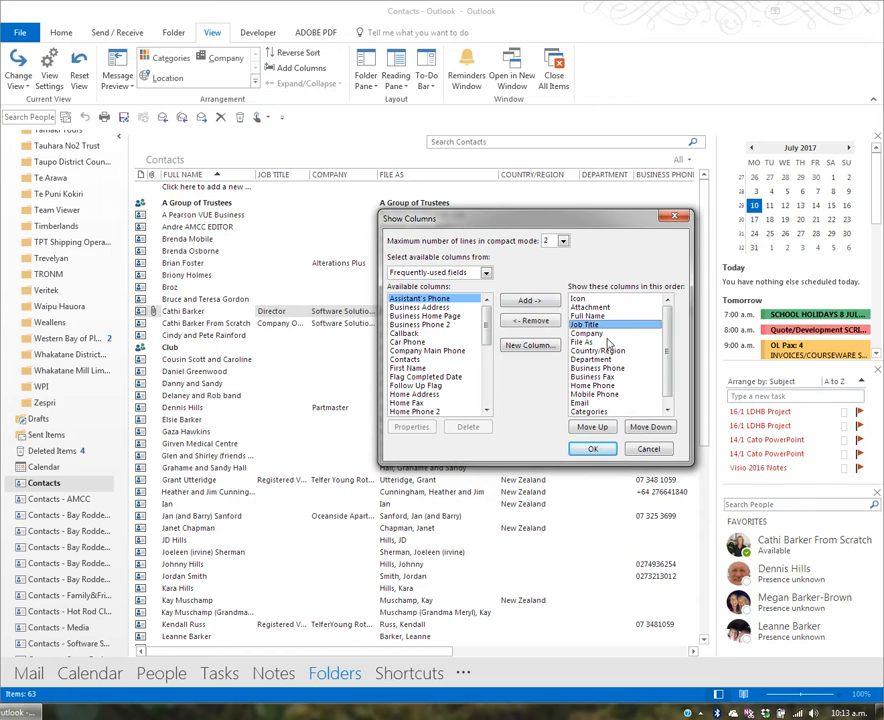
pyautogui.click(548, 322)
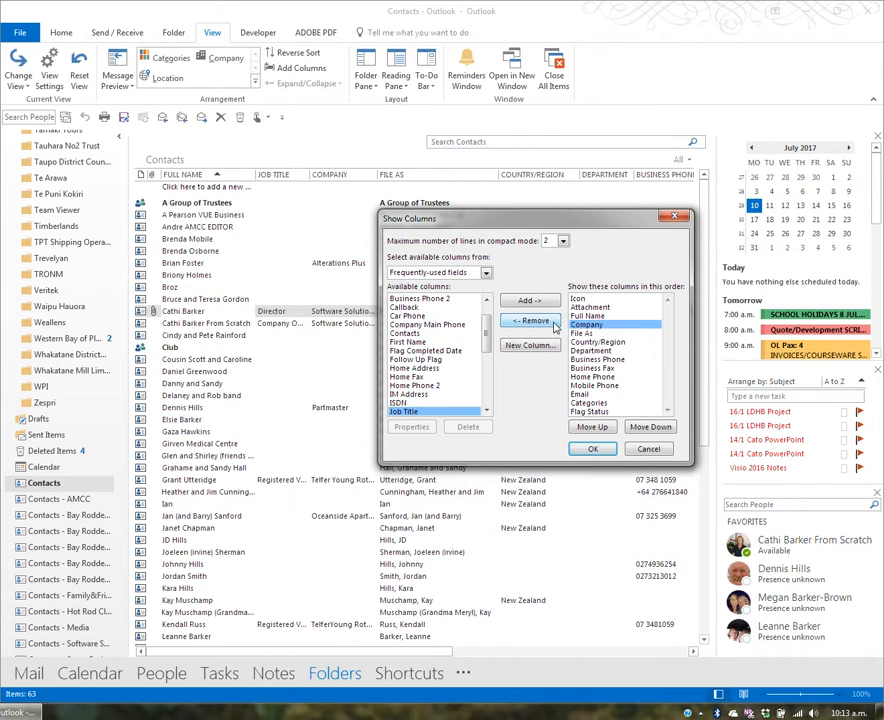
pyautogui.click(590, 448)
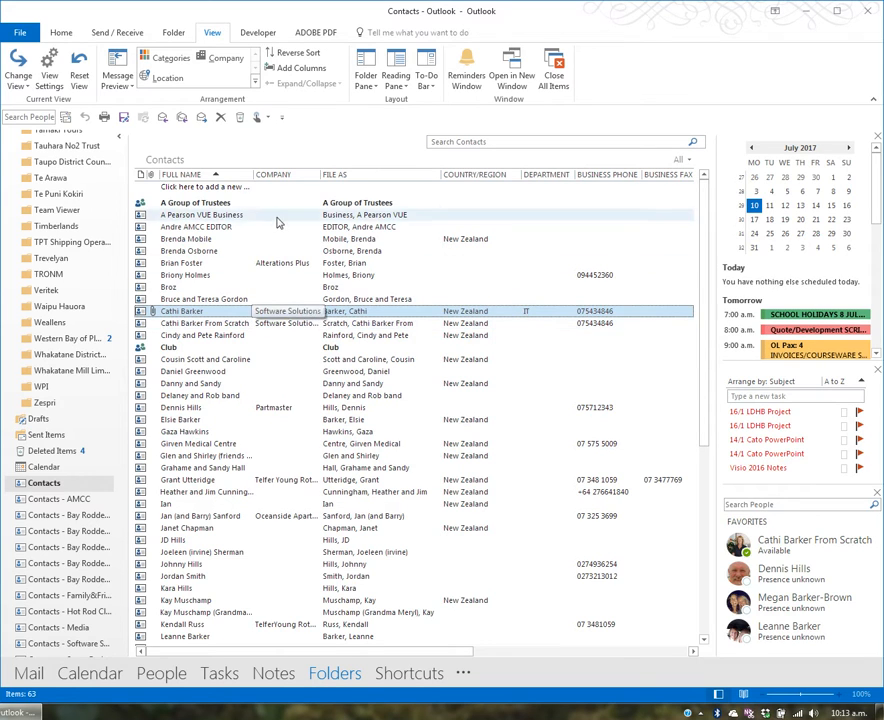
pyautogui.moveTo(282, 172); pyautogui.dragTo(360, 292)
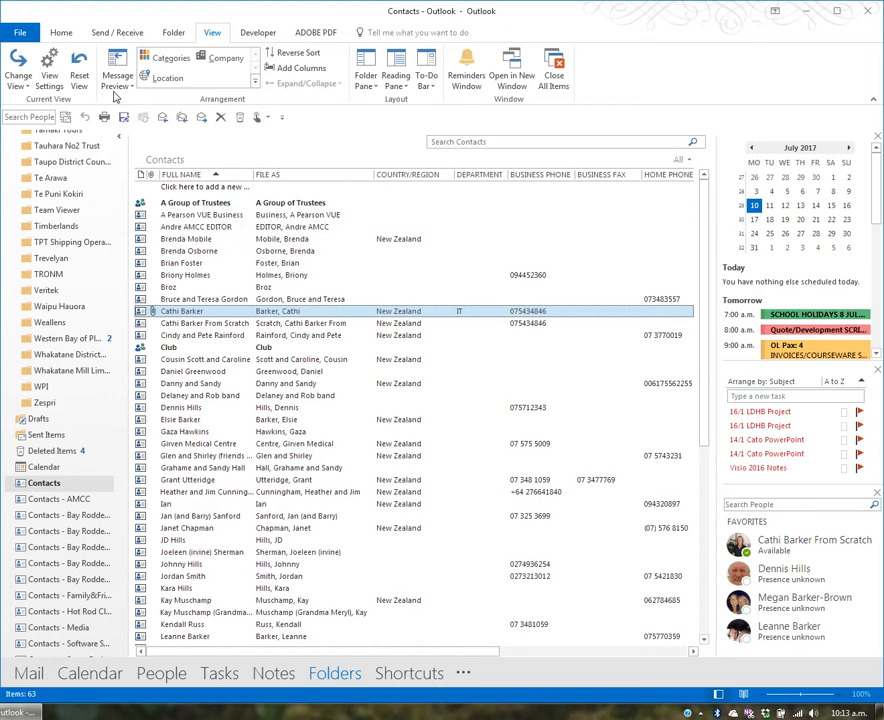
# - Reset the List view of the contacts to its original settings
pyautogui.click(80, 78)
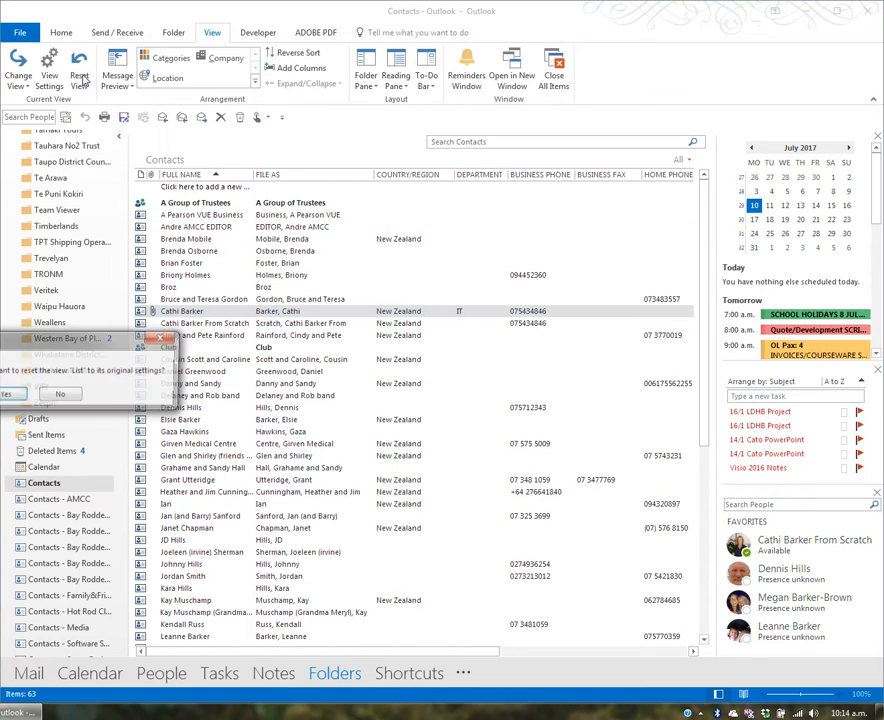
pyautogui.moveTo(78, 464); pyautogui.dragTo(330, 366)
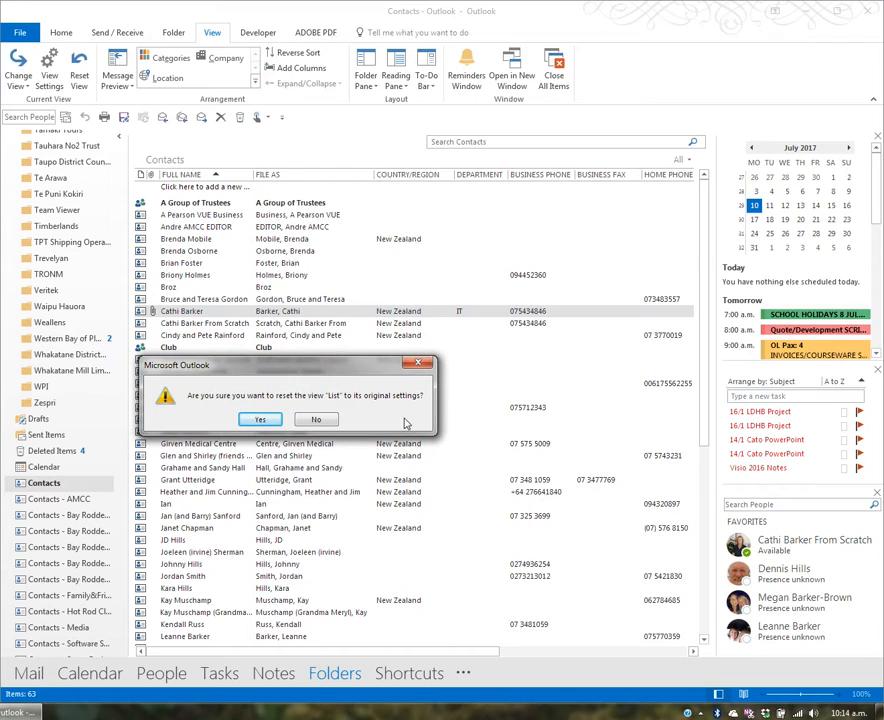
pyautogui.click(262, 420)
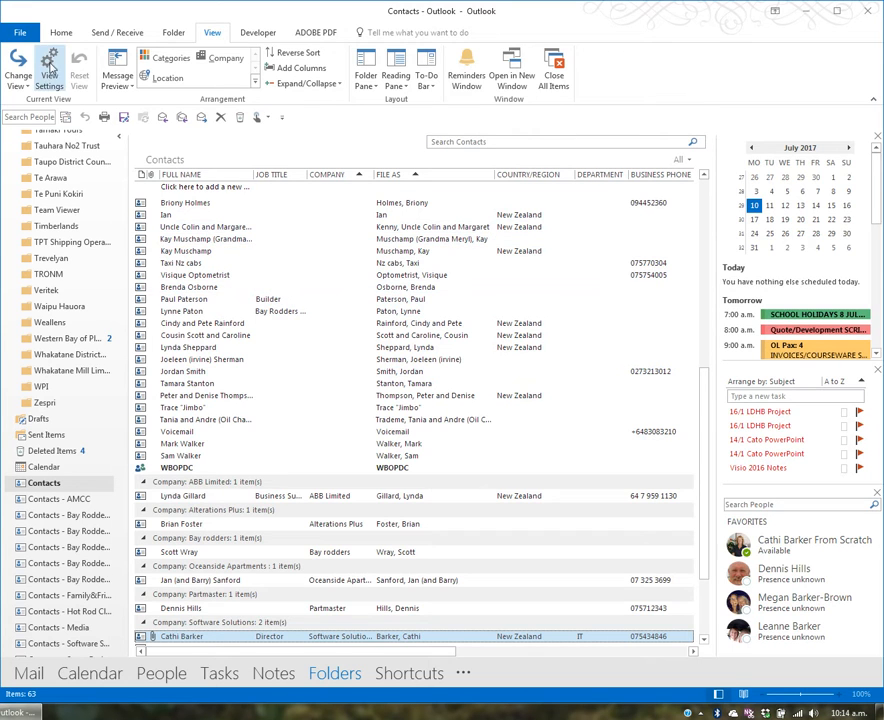
# - Open the advanced settings of the List view and examine its column and grouping options without changing them
pyautogui.click(49, 70)
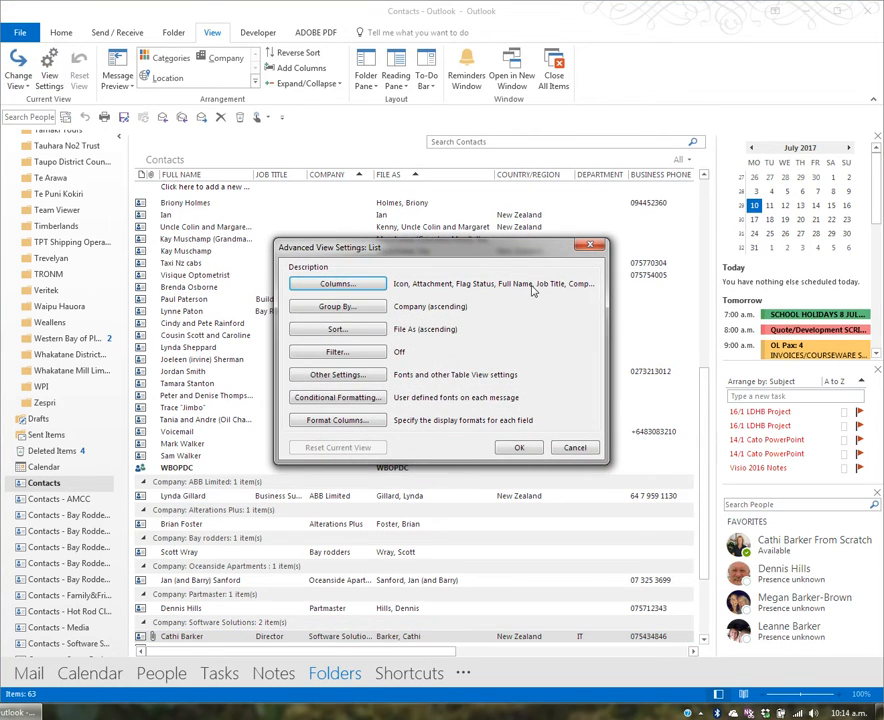
pyautogui.click(366, 287)
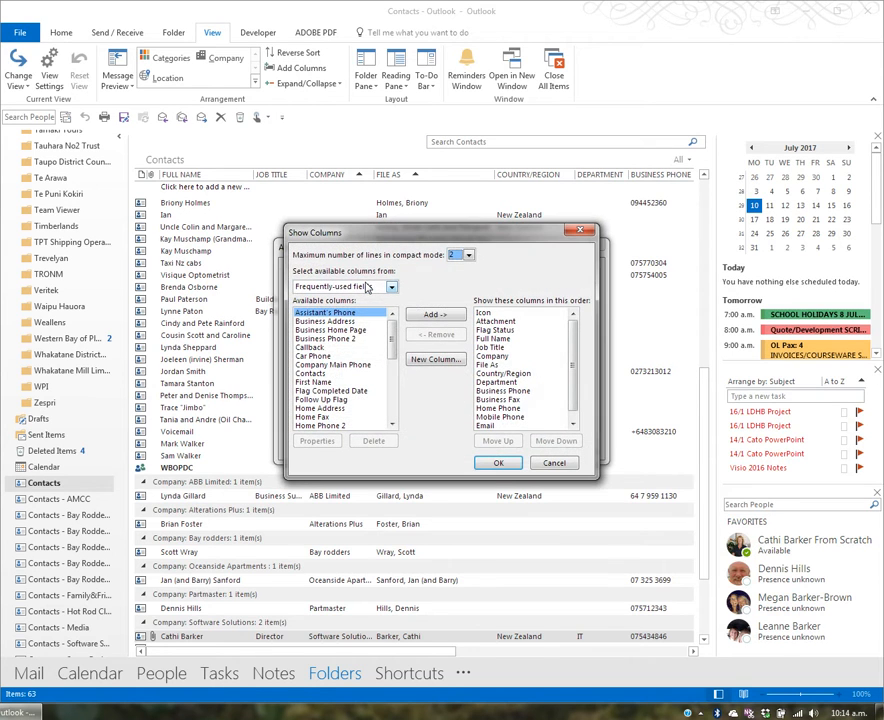
pyautogui.click(554, 460)
pyautogui.click(362, 308)
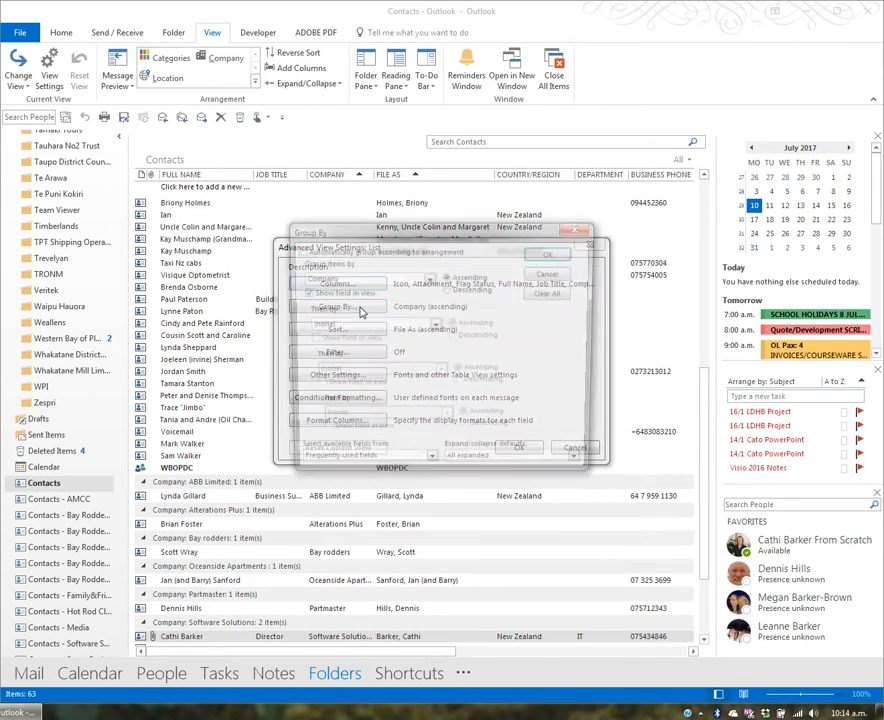
pyautogui.click(553, 273)
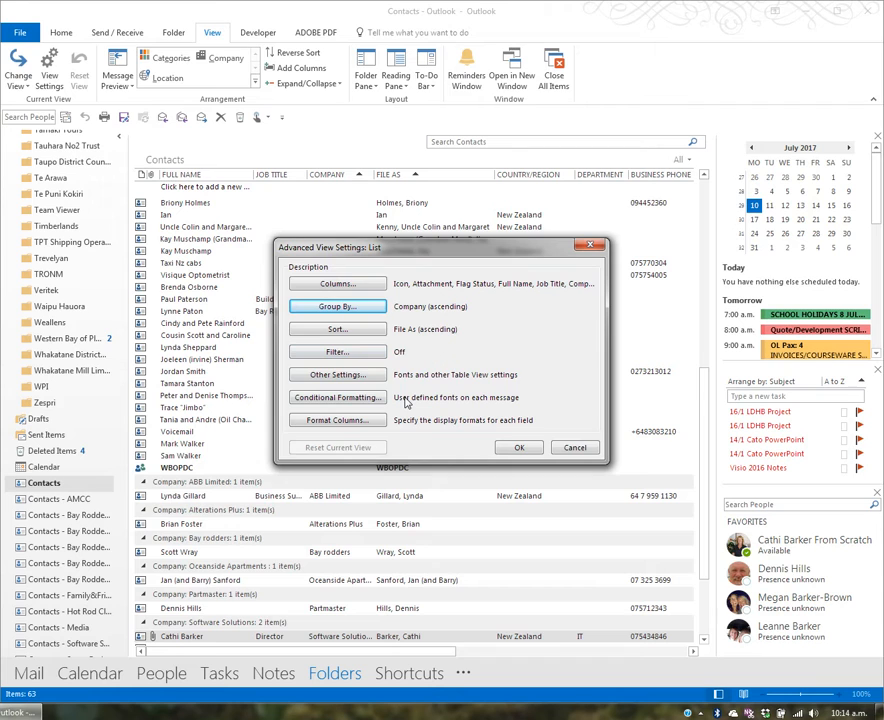
# - Clear all grouping from the List view in its advanced settings and apply the change to the contact list
pyautogui.click(340, 307)
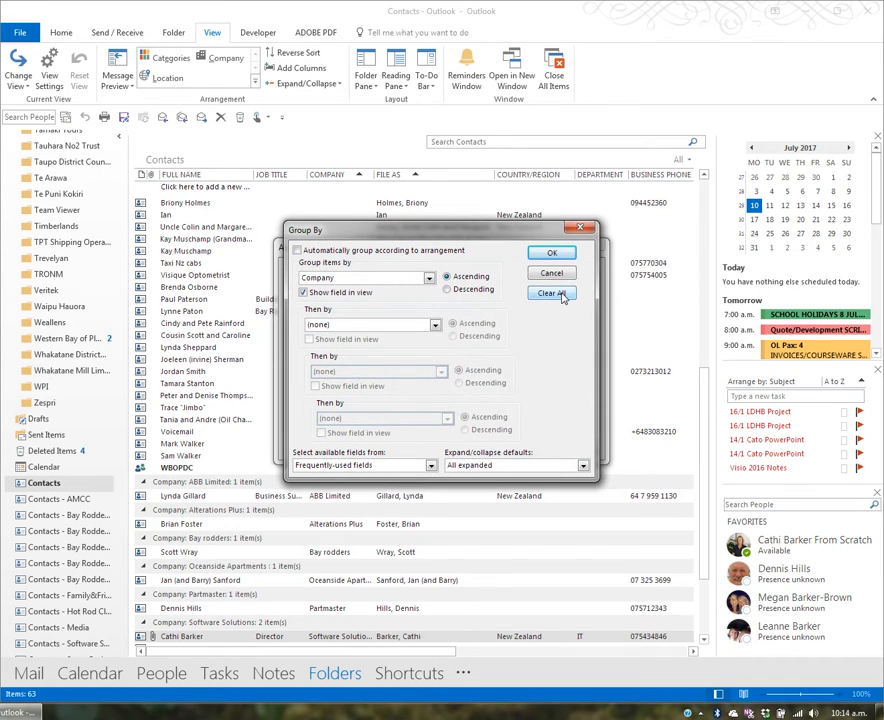
pyautogui.click(561, 294)
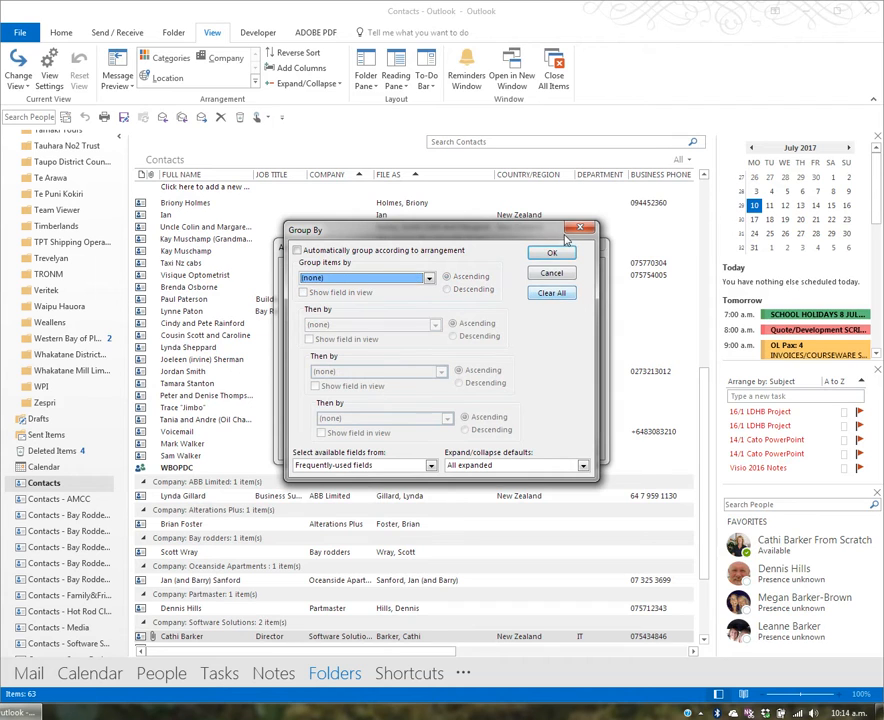
pyautogui.click(564, 255)
pyautogui.click(513, 504)
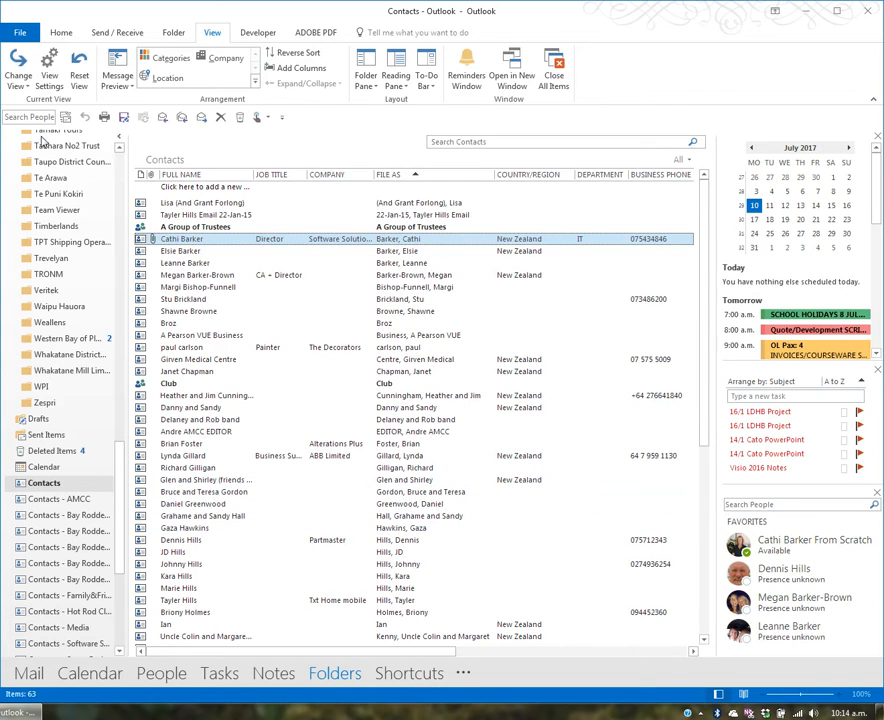
pyautogui.click(18, 80)
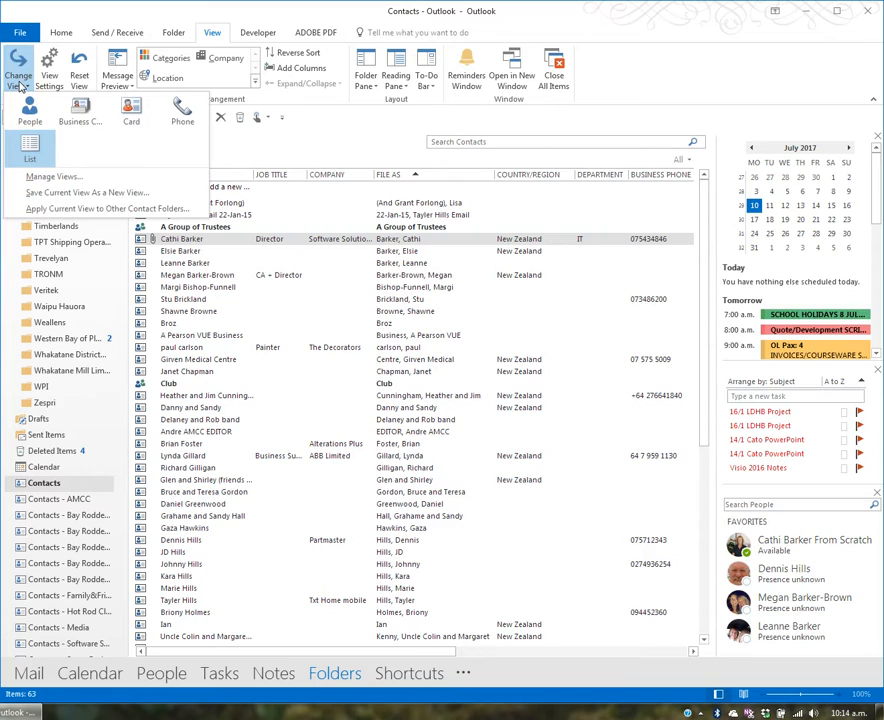
pyautogui.click(20, 87)
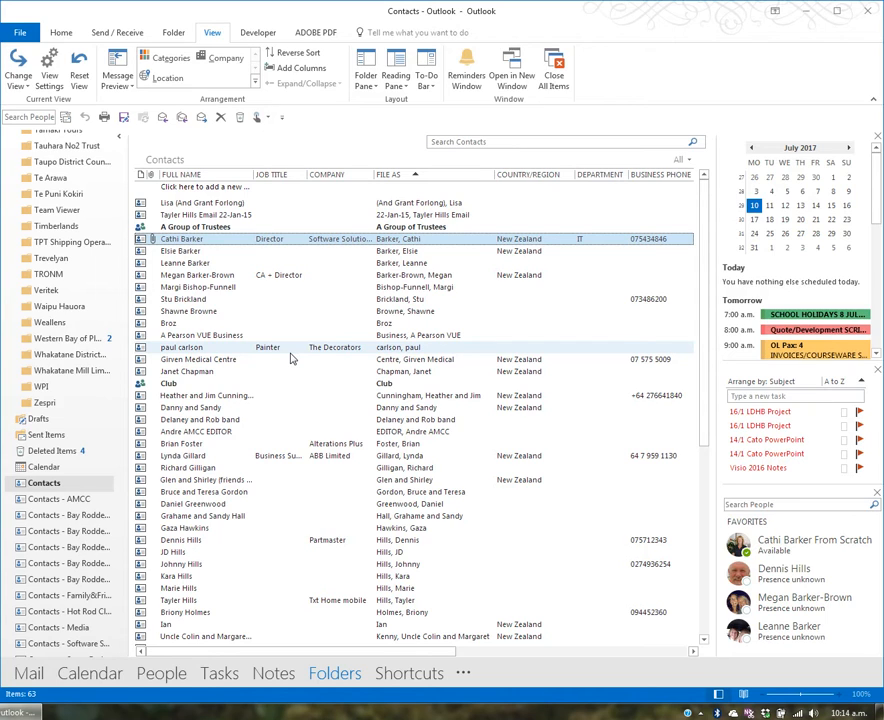
# - Open the Software Solutions director's contact record and examine its Details and General pages
pyautogui.click(201, 240)
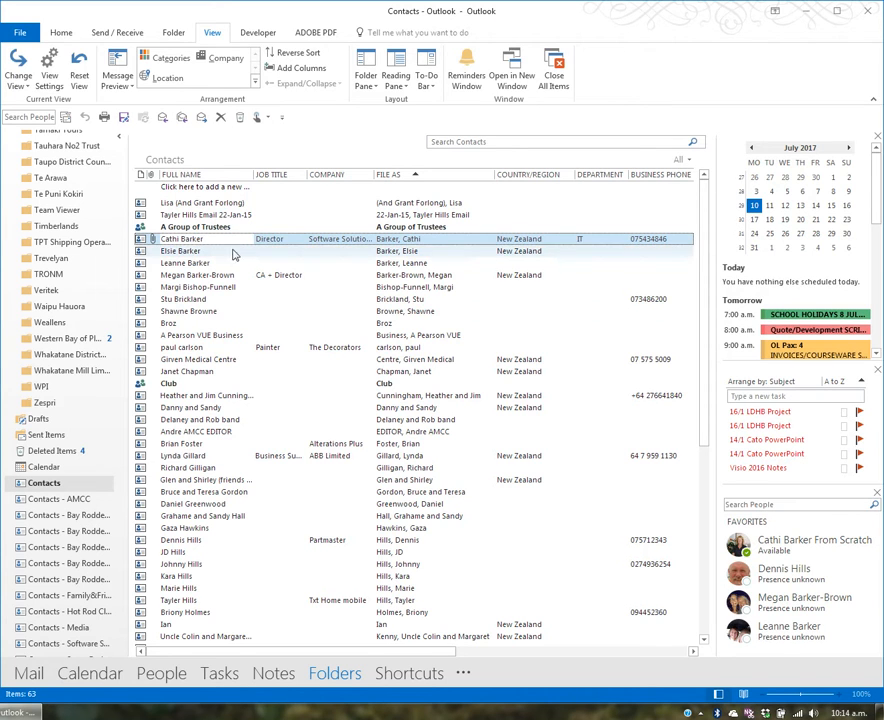
pyautogui.doubleClick(241, 243)
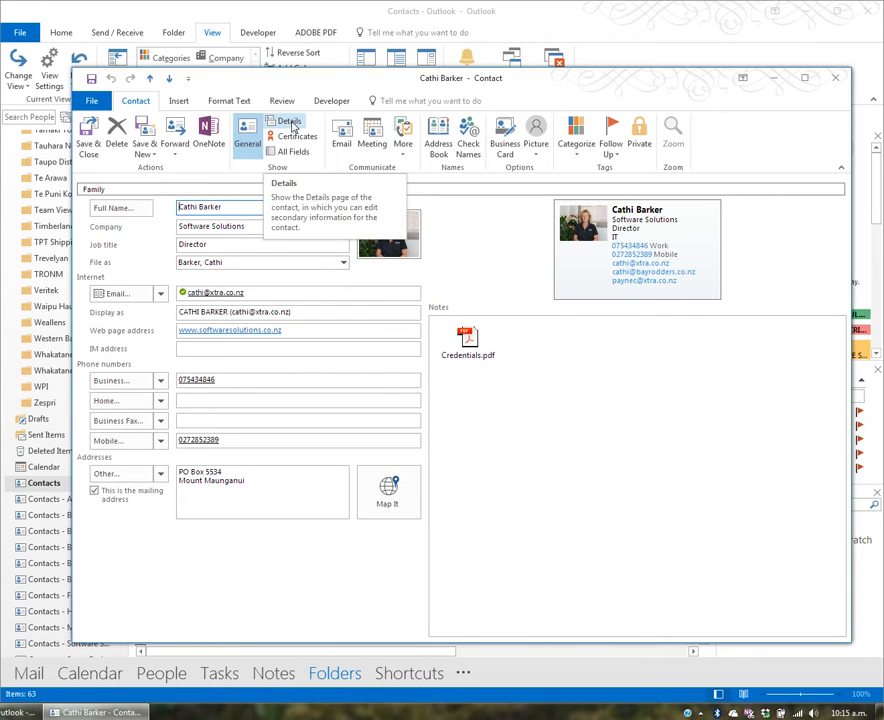
pyautogui.click(289, 122)
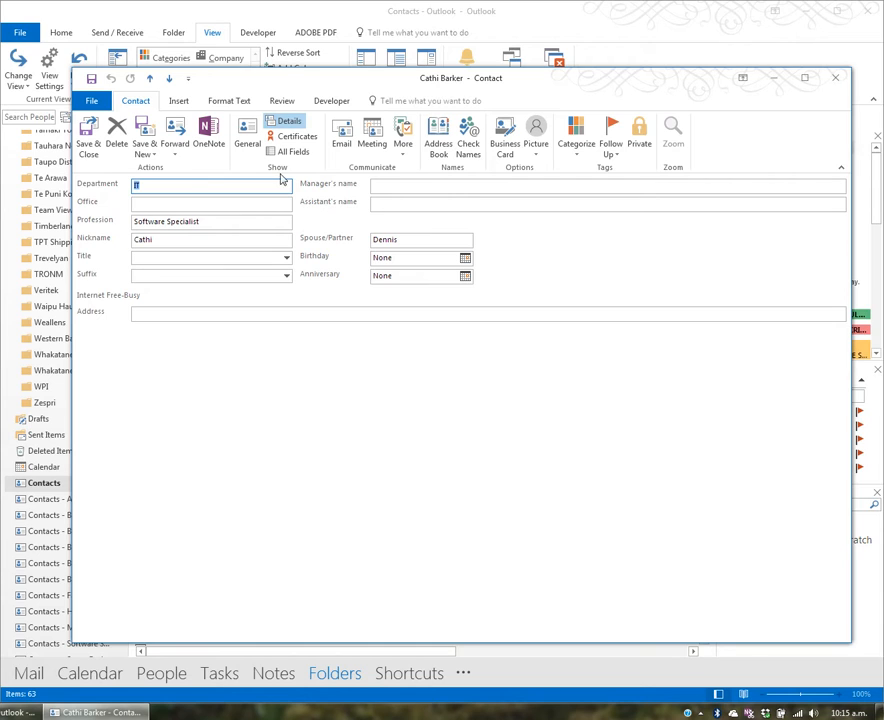
pyautogui.click(249, 143)
pyautogui.click(284, 124)
pyautogui.click(247, 140)
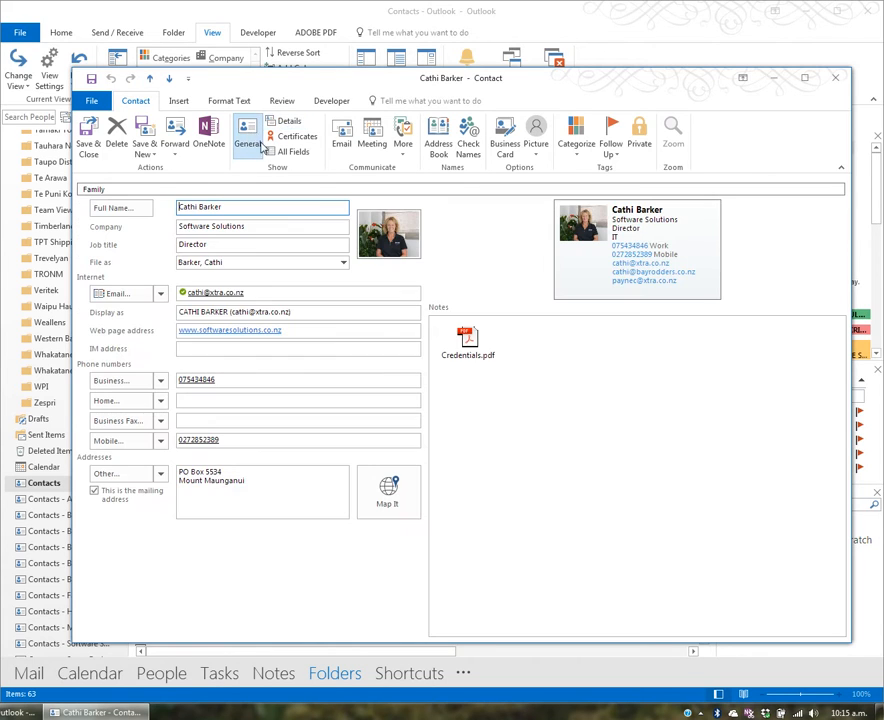
# - Change the contact's picture to logo and web address.JPG from the Logos folder
pyautogui.click(389, 244)
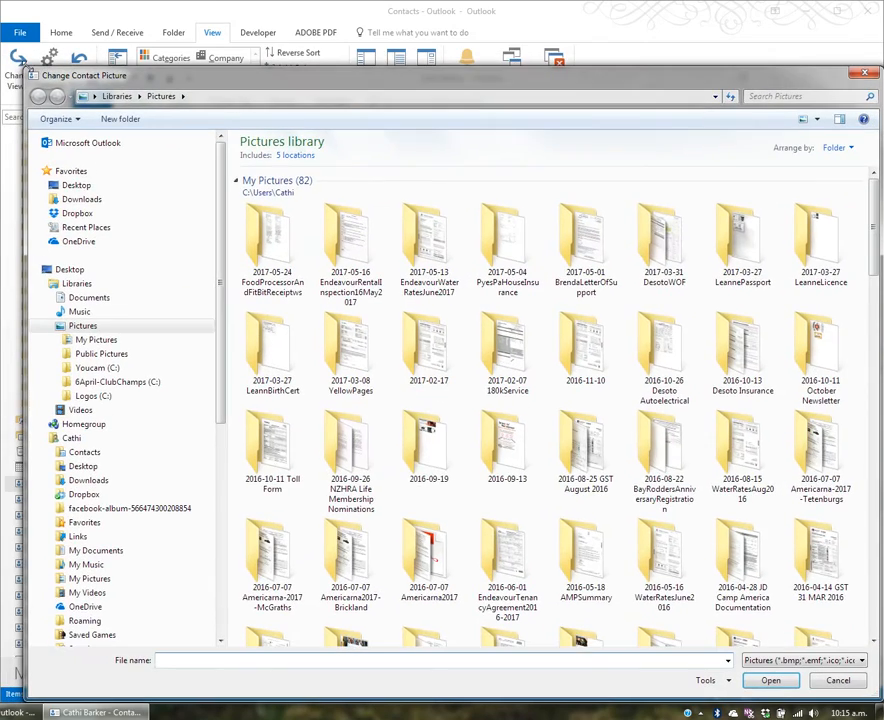
pyautogui.click(92, 396)
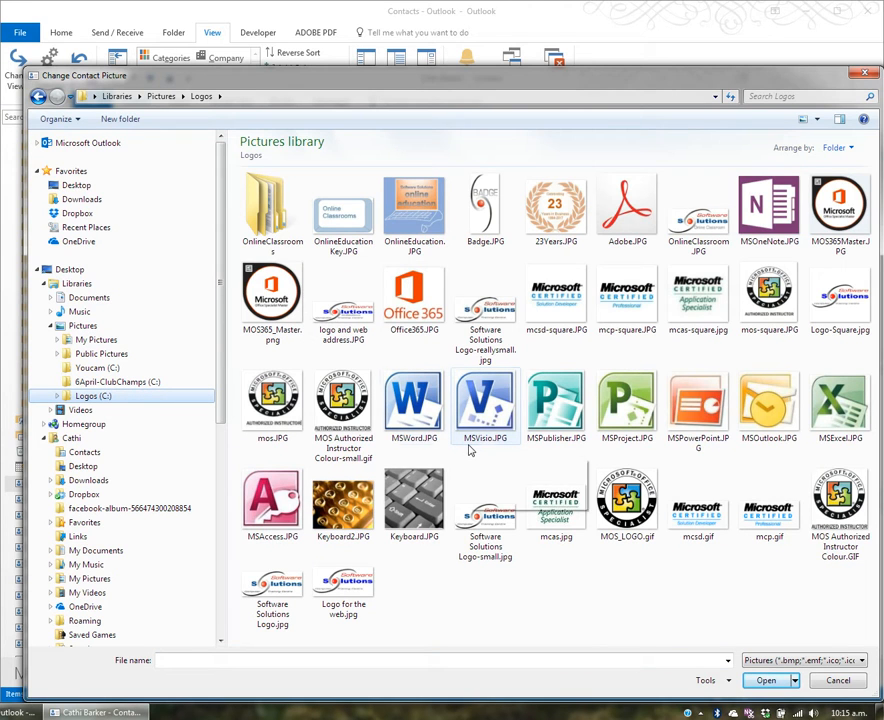
pyautogui.doubleClick(343, 300)
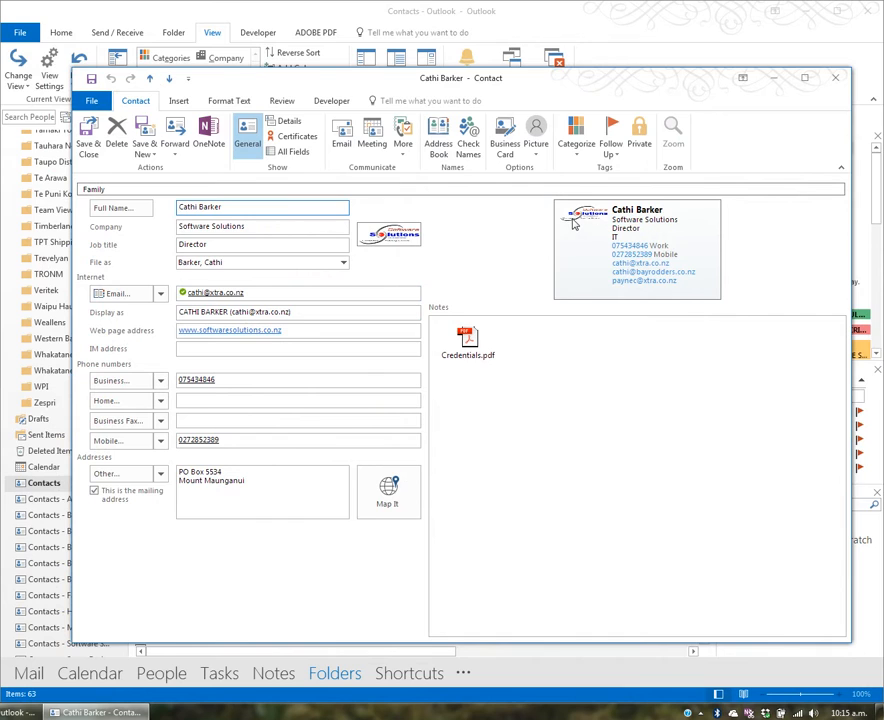
# - Set the contact's picture to OnlineClassroom.JPG from the Logos folder
pyautogui.click(382, 236)
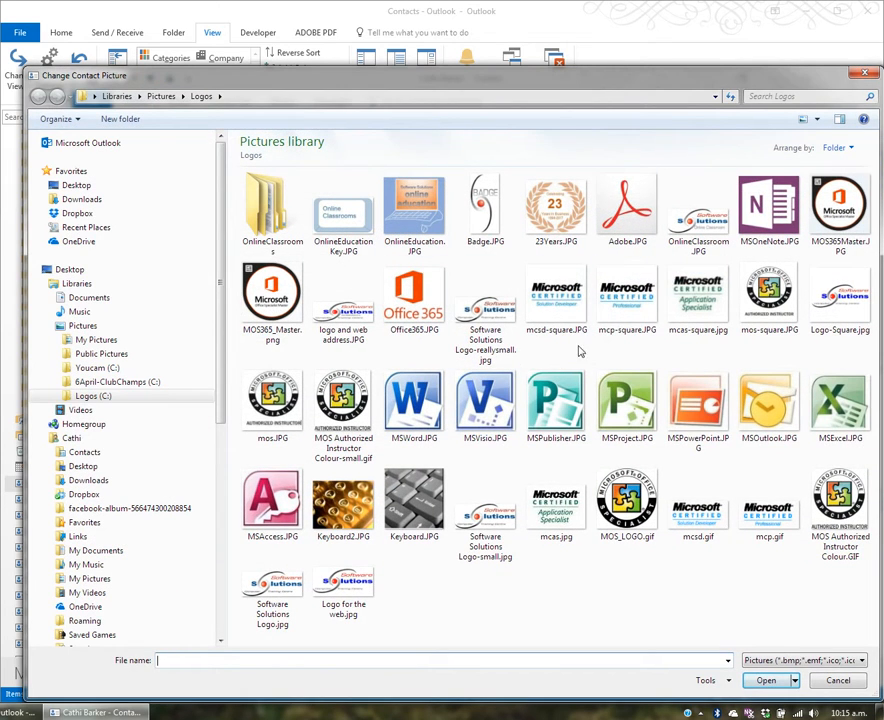
pyautogui.click(705, 228)
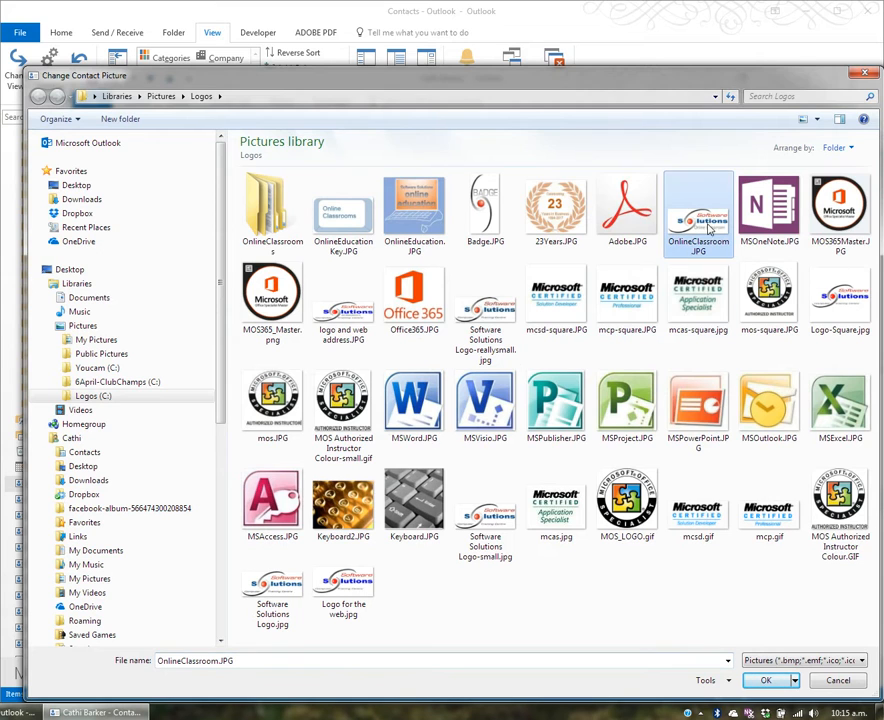
pyautogui.click(770, 680)
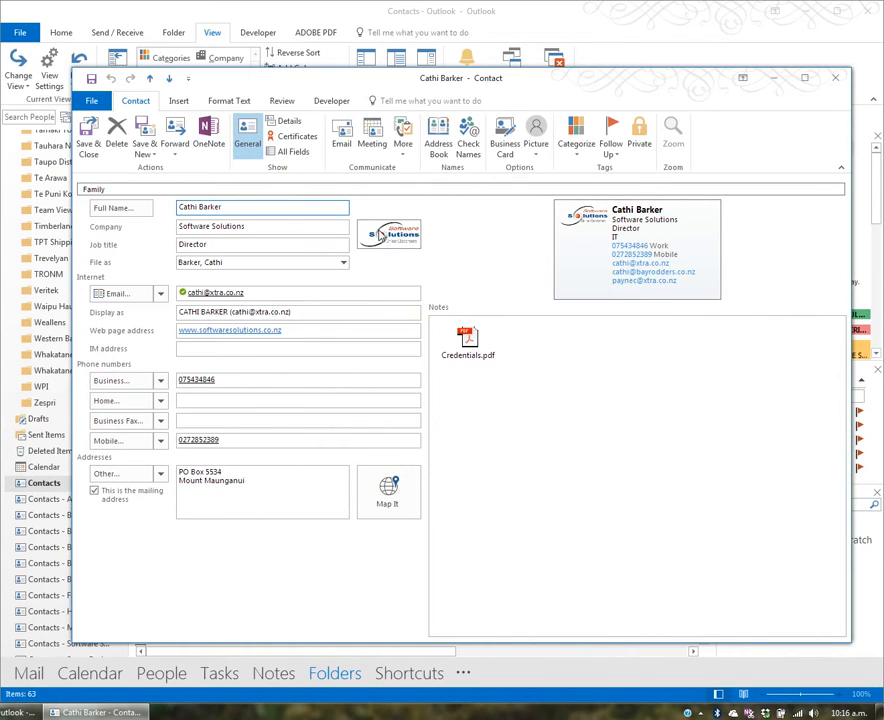
# - Enlarge the contact window by extending its upper edge and its lower-left corner
pyautogui.click(77, 75)
pyautogui.click(231, 79)
pyautogui.moveTo(851, 68); pyautogui.dragTo(858, 7)
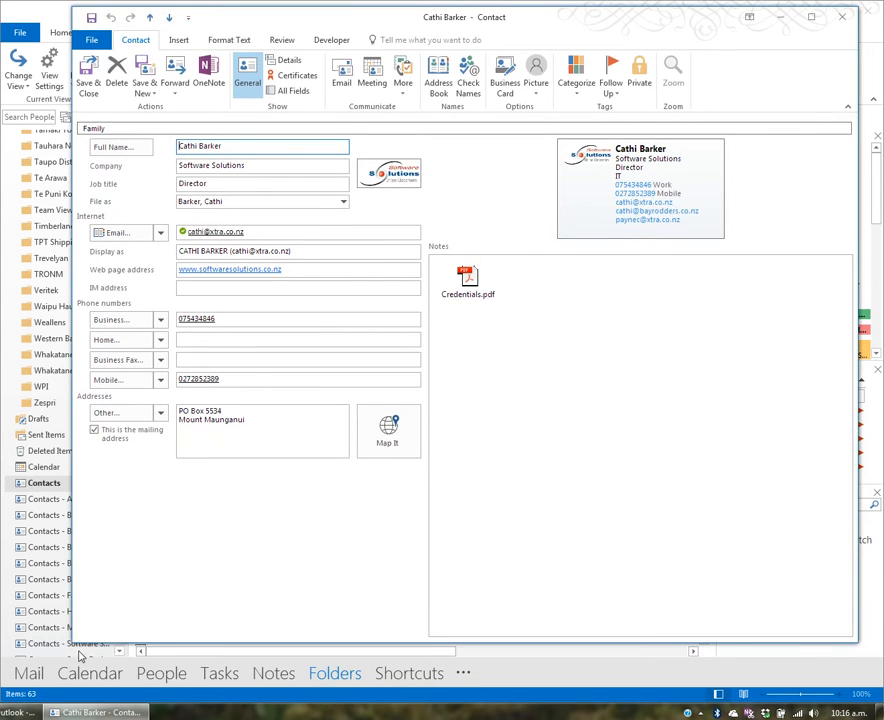
pyautogui.moveTo(73, 641); pyautogui.dragTo(31, 666)
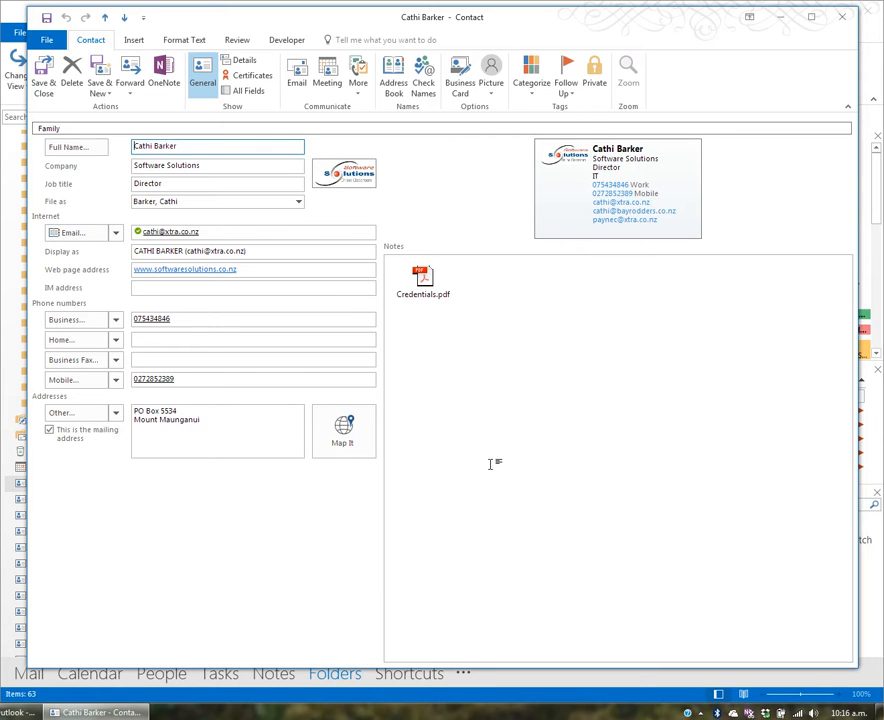
# - Examine the contact's options for attaching a file, an Outlook item and a business card, without inserting anything
pyautogui.click(134, 40)
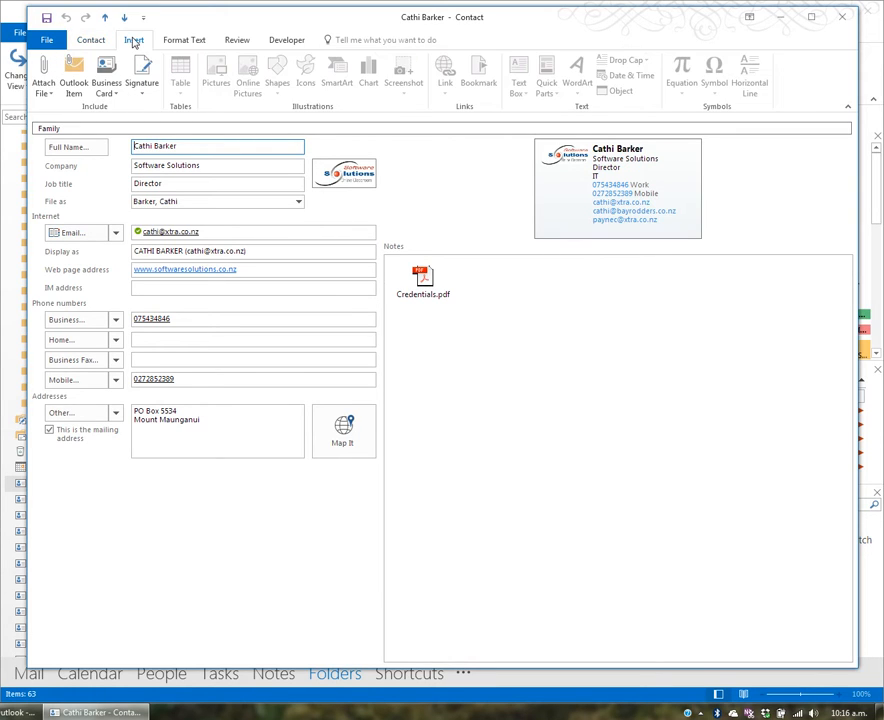
pyautogui.click(42, 91)
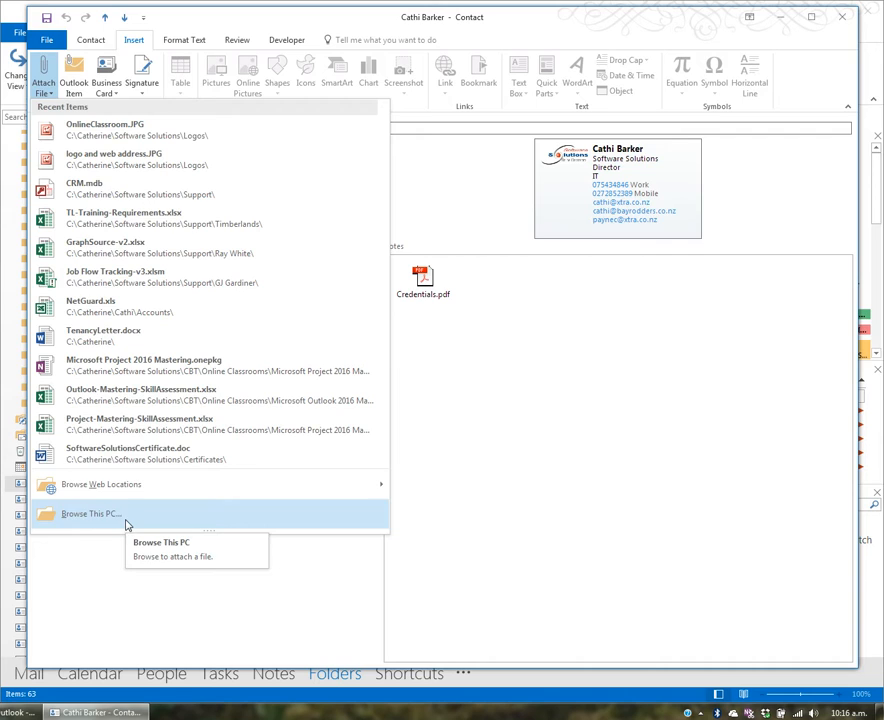
pyautogui.click(468, 383)
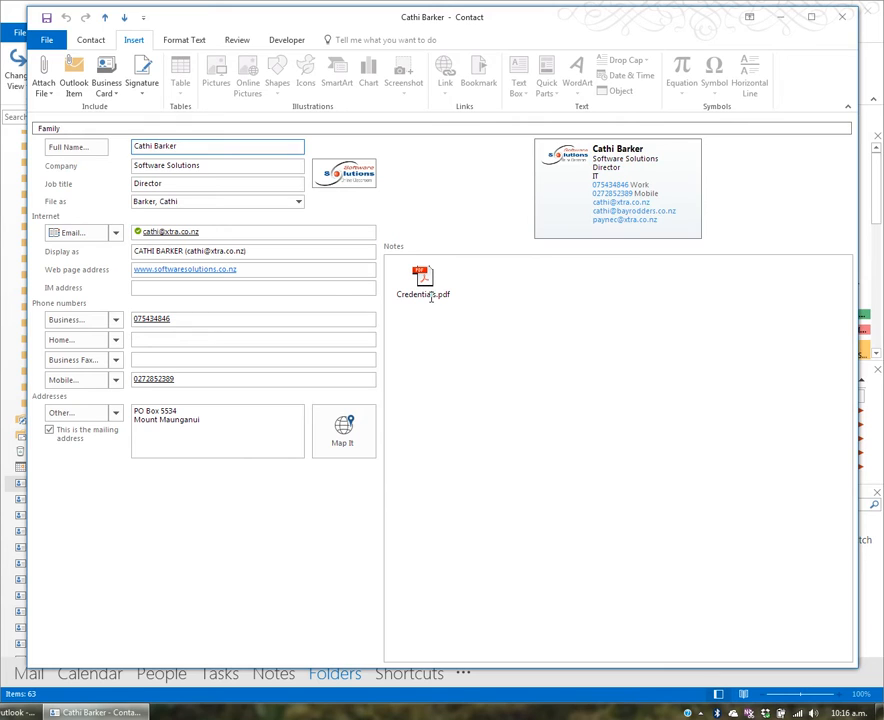
pyautogui.click(74, 90)
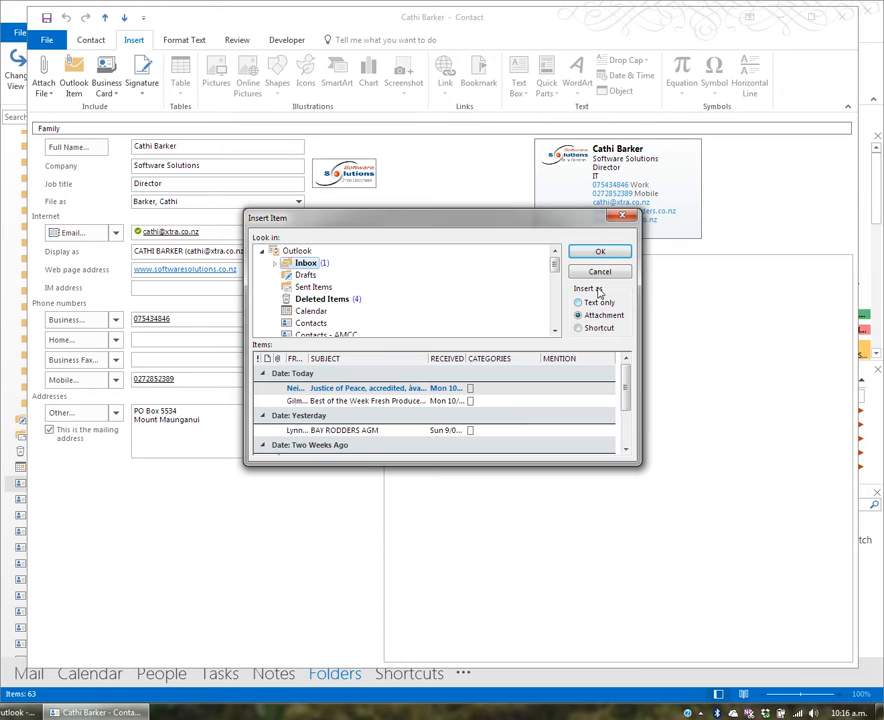
pyautogui.click(600, 251)
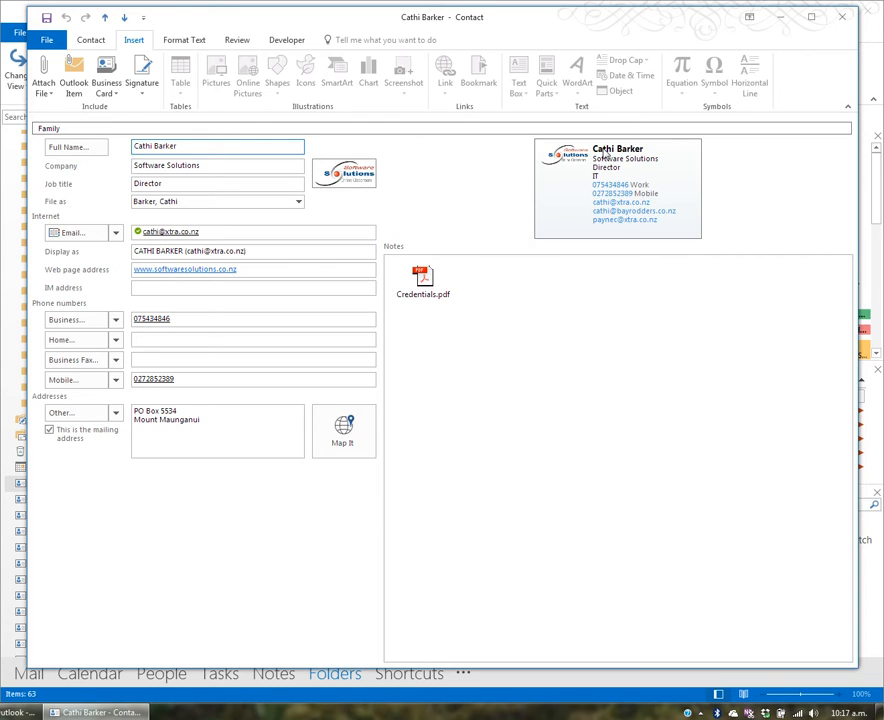
pyautogui.click(110, 92)
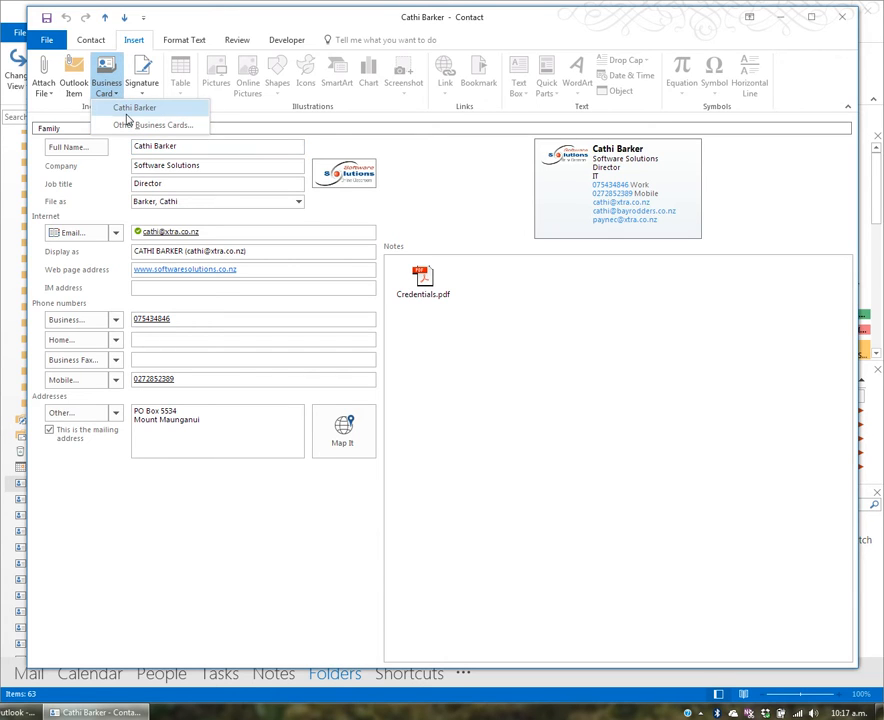
# - Open the contact's business card for editing, try the Image Bottom layout and set the layout to Image Right
pyautogui.click(92, 40)
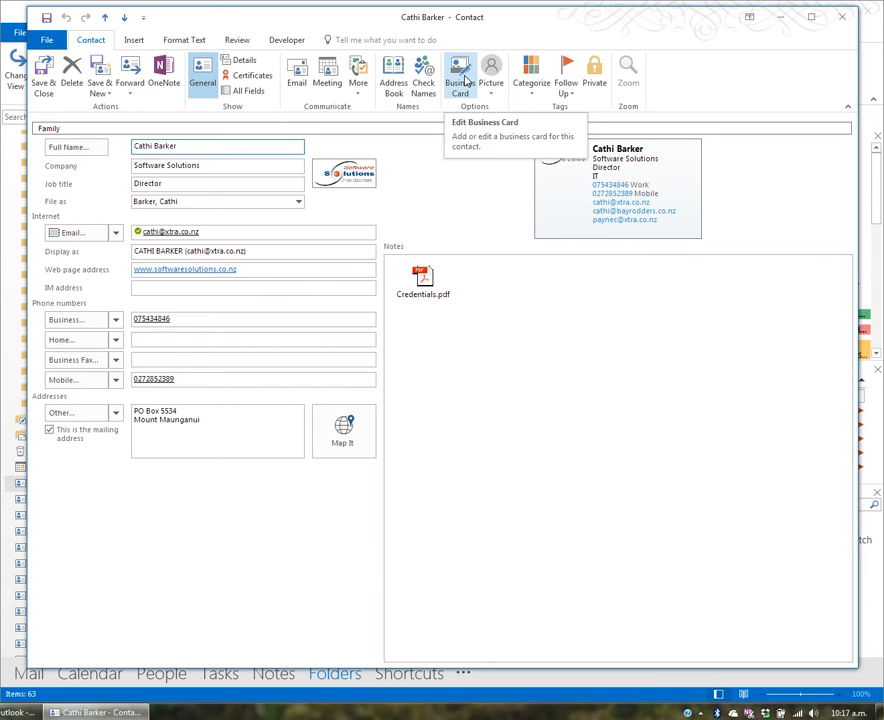
pyautogui.click(463, 80)
pyautogui.moveTo(555, 185); pyautogui.dragTo(545, 275)
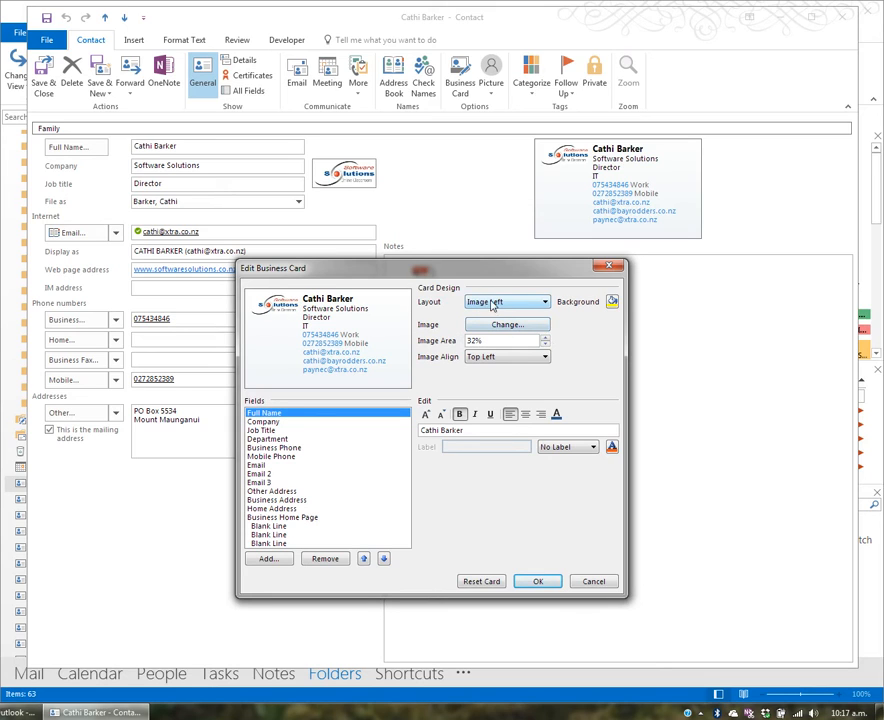
pyautogui.click(545, 302)
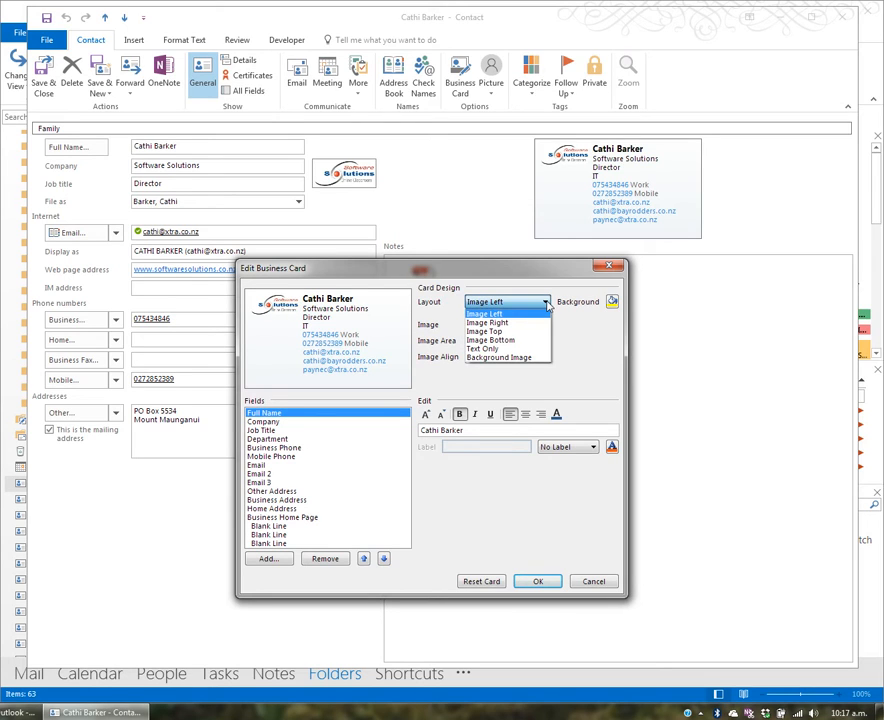
pyautogui.click(530, 340)
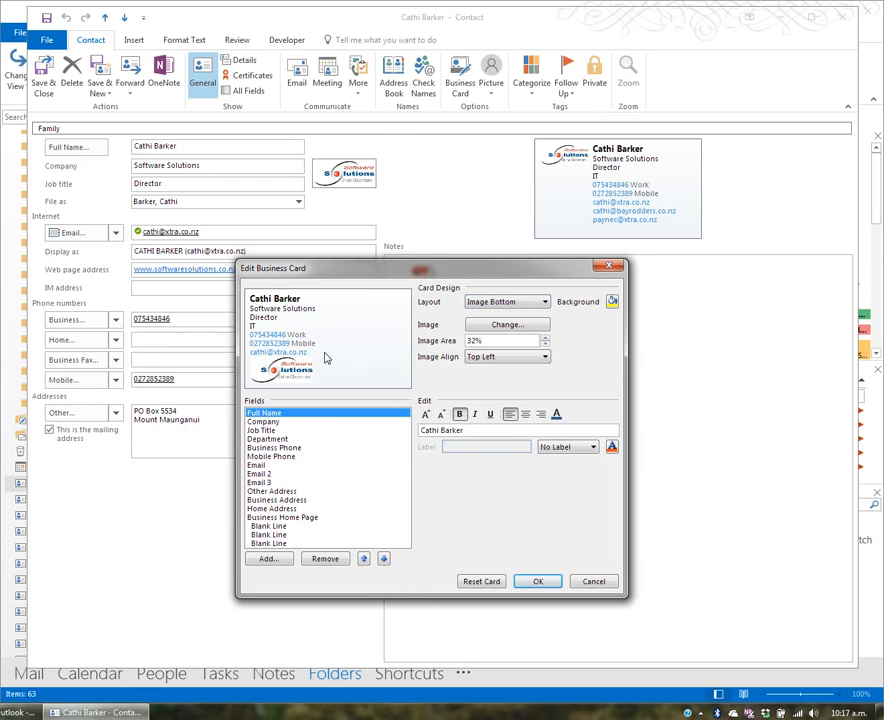
pyautogui.click(545, 302)
pyautogui.click(525, 322)
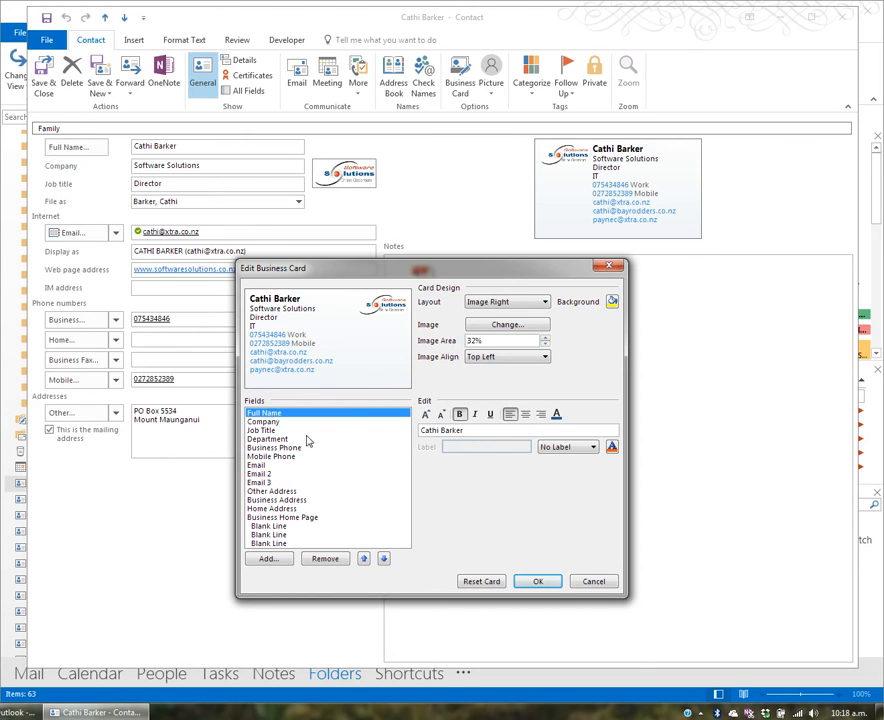
# - Format the business card's Job Title field with a larger font, blue colour and bold
pyautogui.click(270, 431)
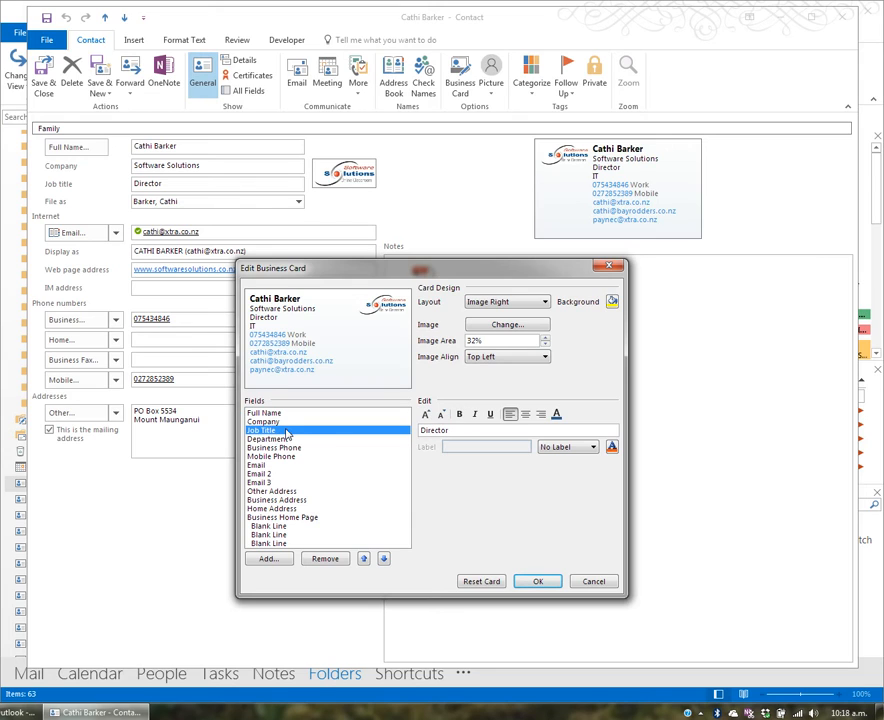
pyautogui.click(425, 413)
pyautogui.click(425, 413)
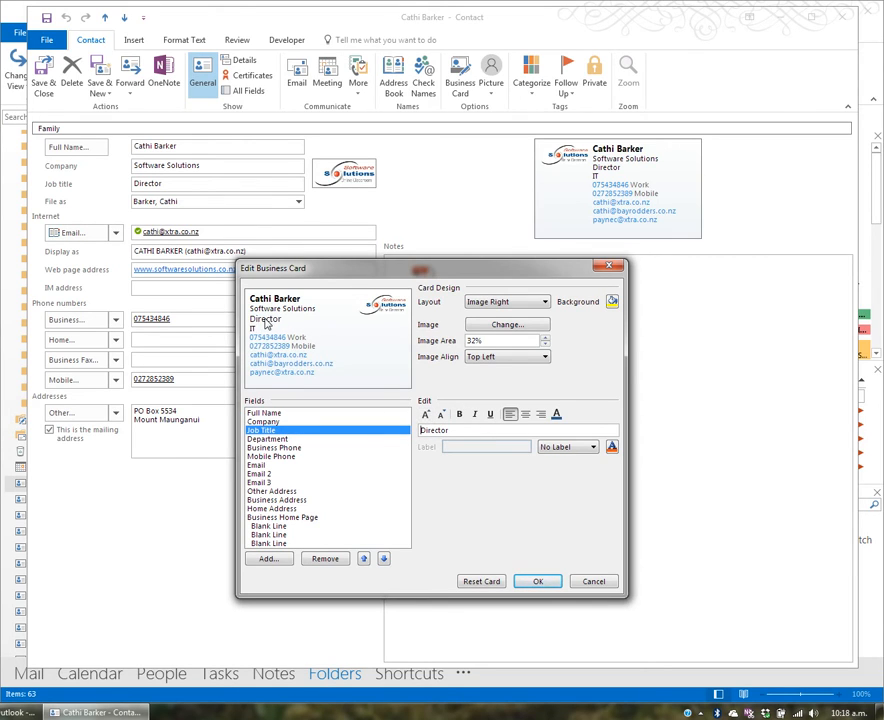
pyautogui.click(557, 415)
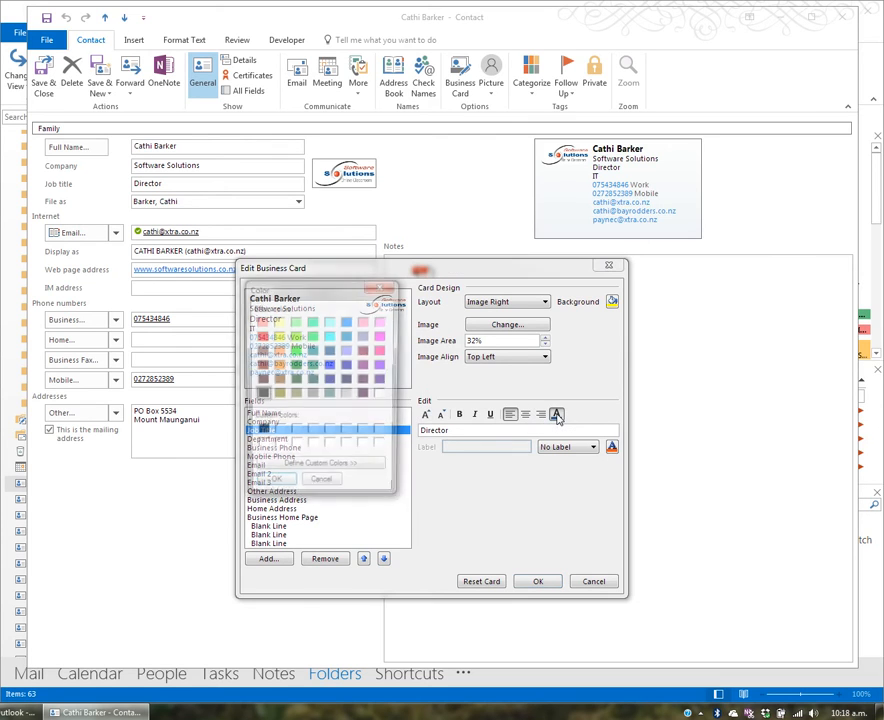
pyautogui.click(347, 337)
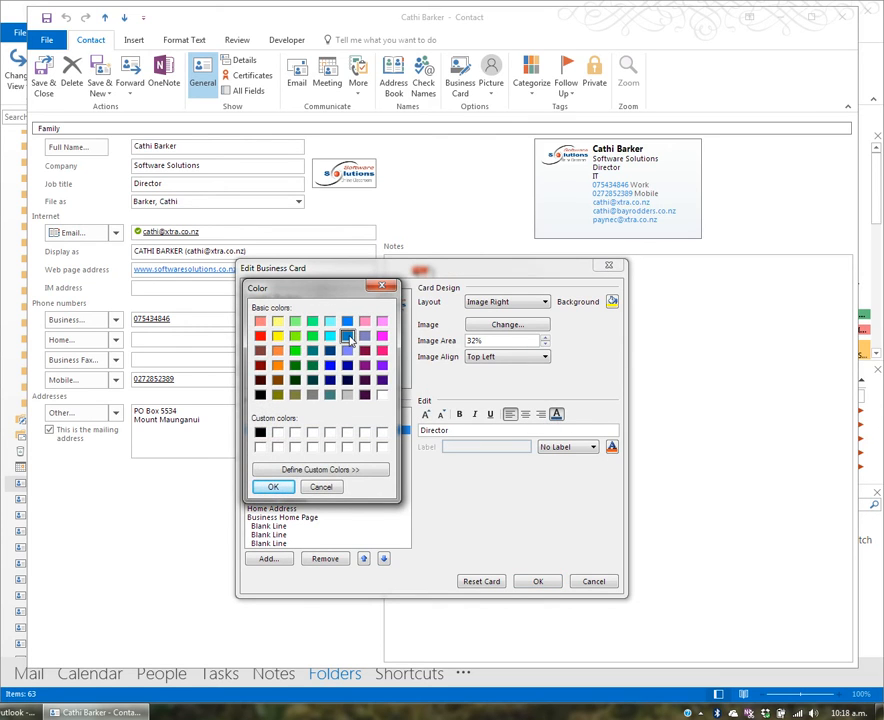
pyautogui.click(273, 486)
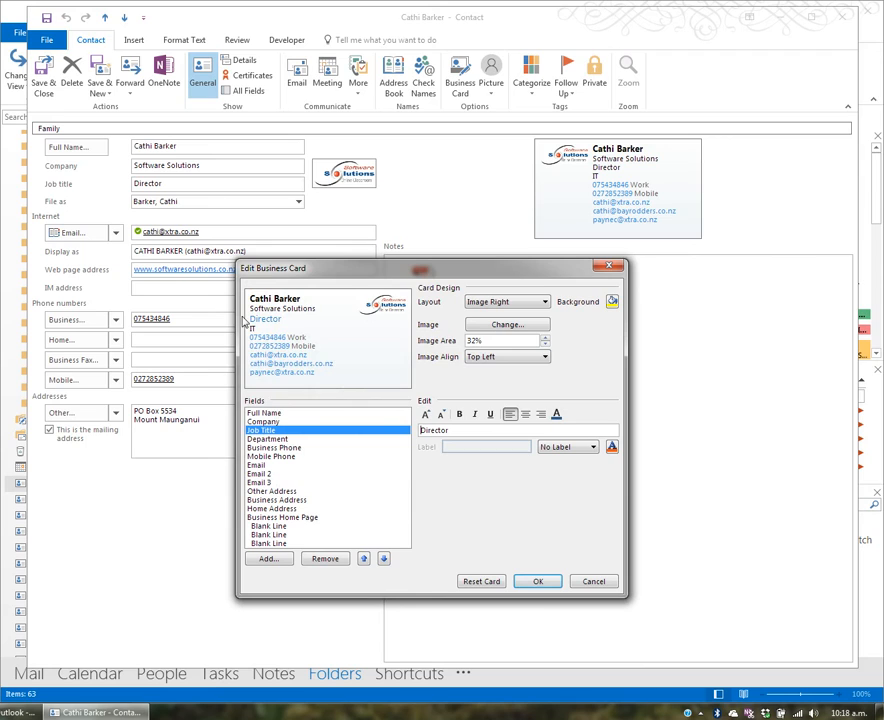
pyautogui.click(460, 415)
# - Try red, bold and larger text on the business card's Company field, and discard the card edits
pyautogui.click(265, 421)
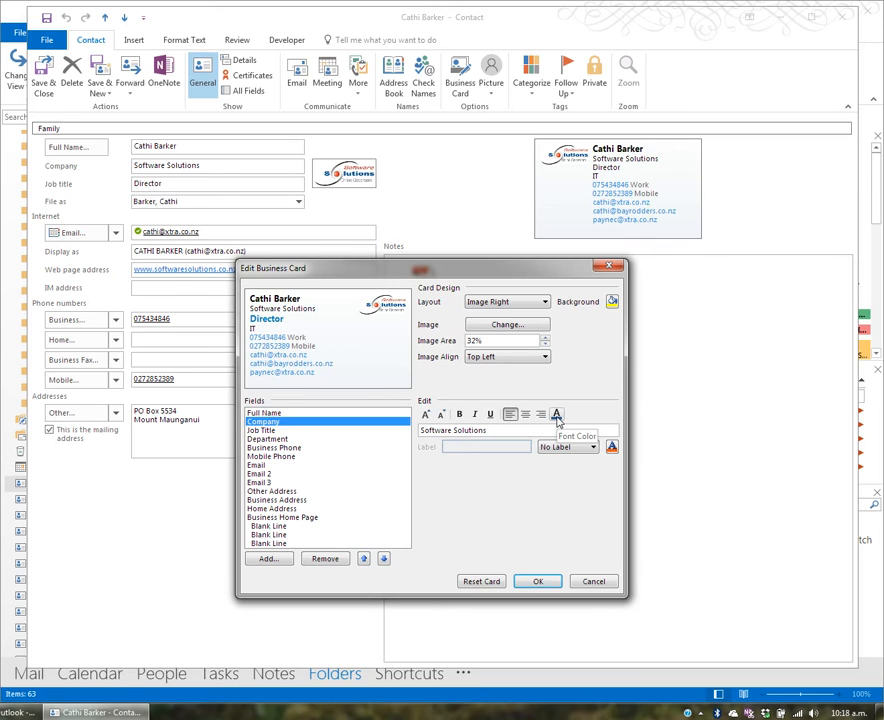
pyautogui.click(557, 416)
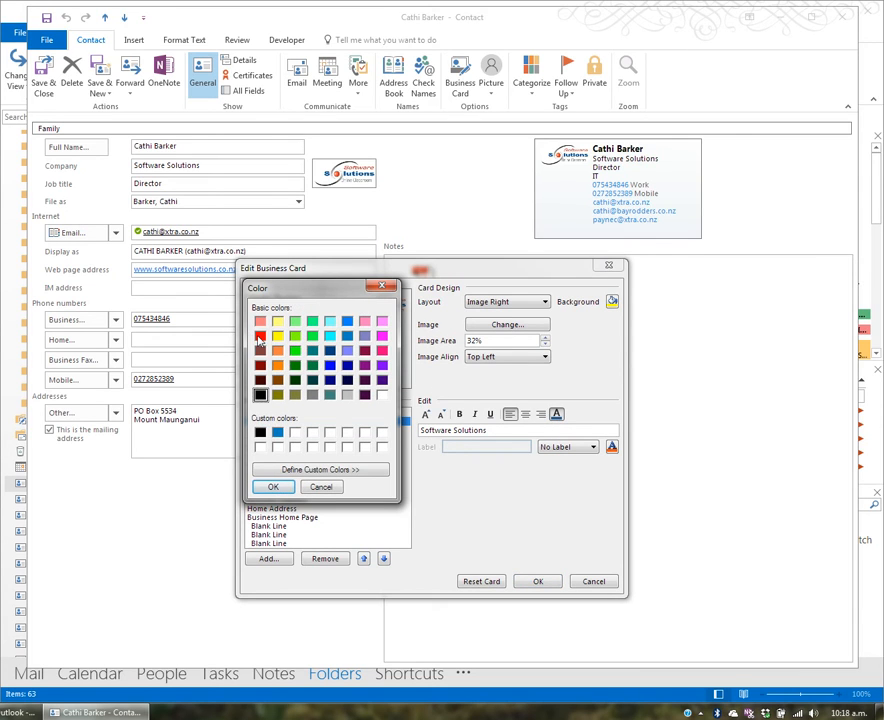
pyautogui.click(260, 336)
pyautogui.click(272, 486)
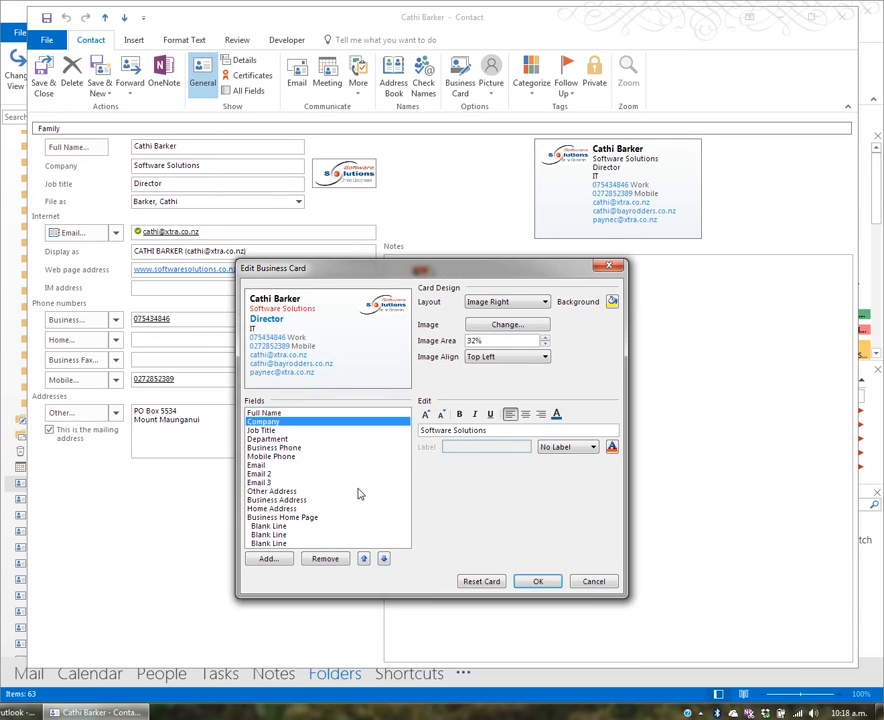
pyautogui.click(460, 414)
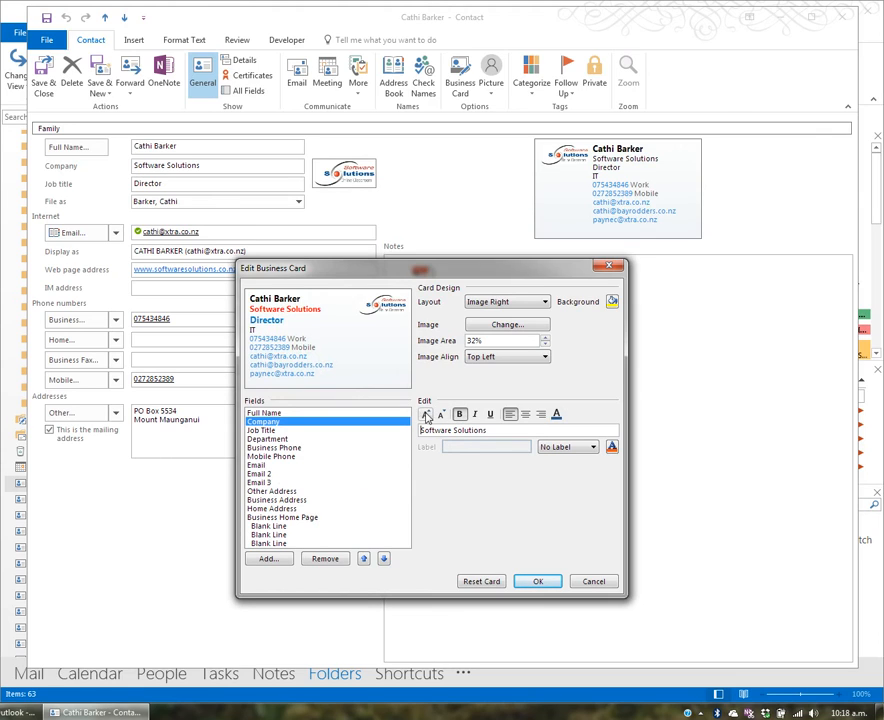
pyautogui.click(427, 415)
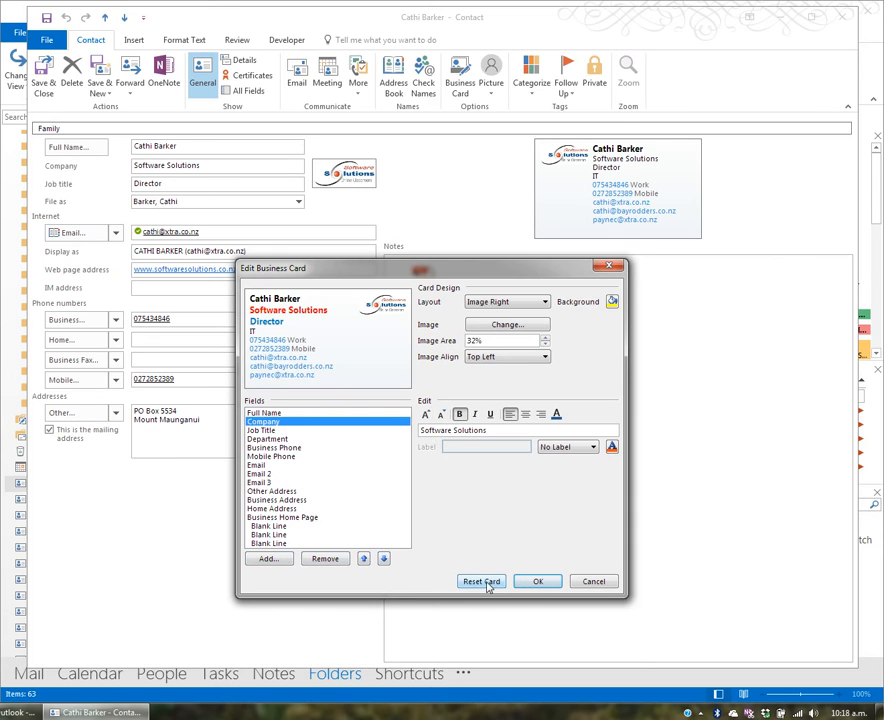
pyautogui.click(592, 582)
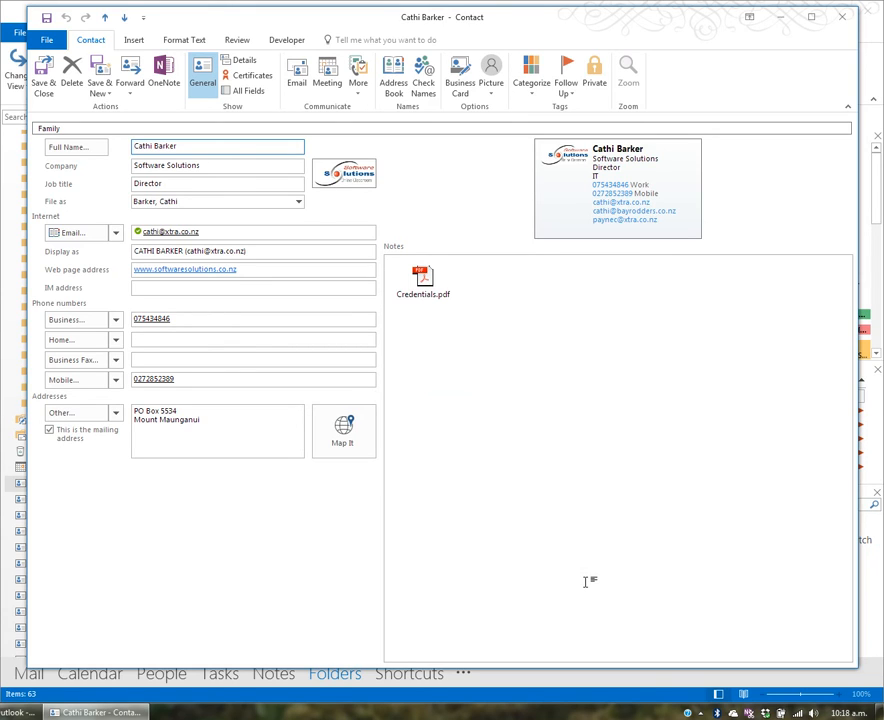
# - Display the contact's Business address in place of the Other address and map it in the browser
pyautogui.click(116, 413)
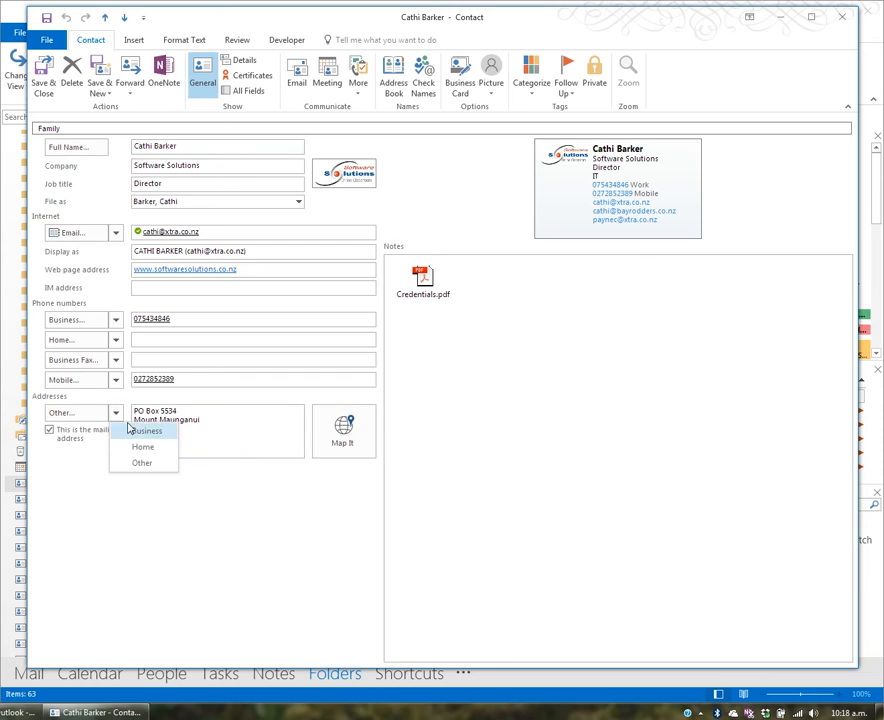
pyautogui.click(132, 430)
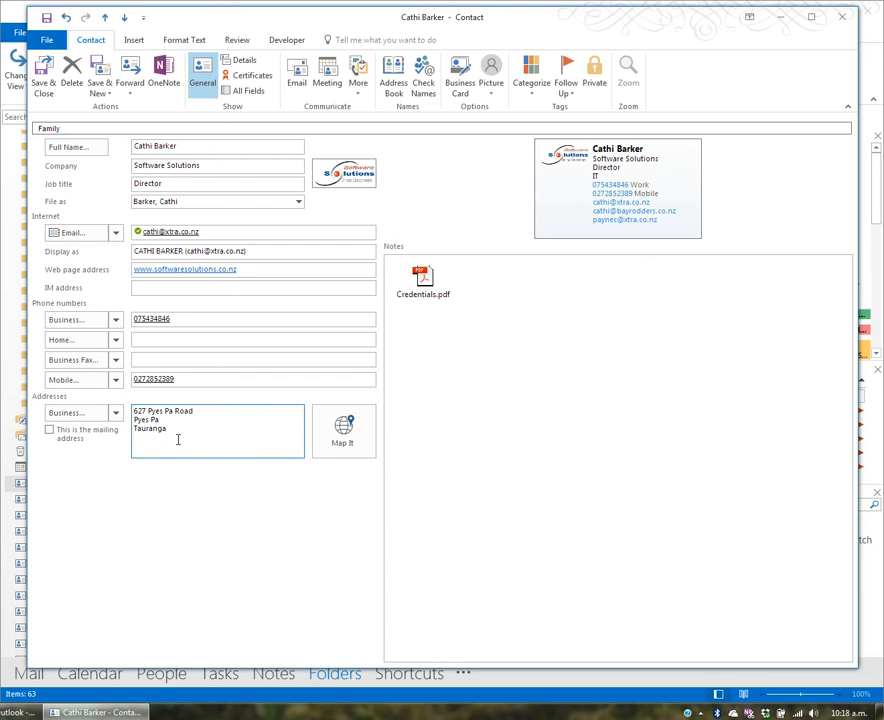
pyautogui.click(347, 442)
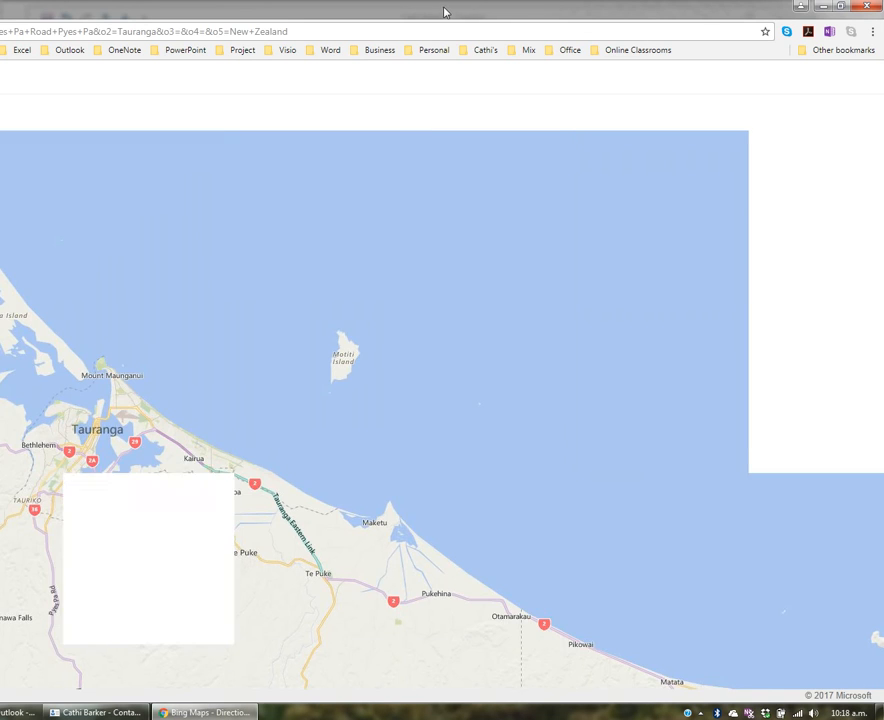
# - Restore and reposition the Bing Maps window, examine the directions form for the business address, and close the window
pyautogui.doubleClick(445, 10)
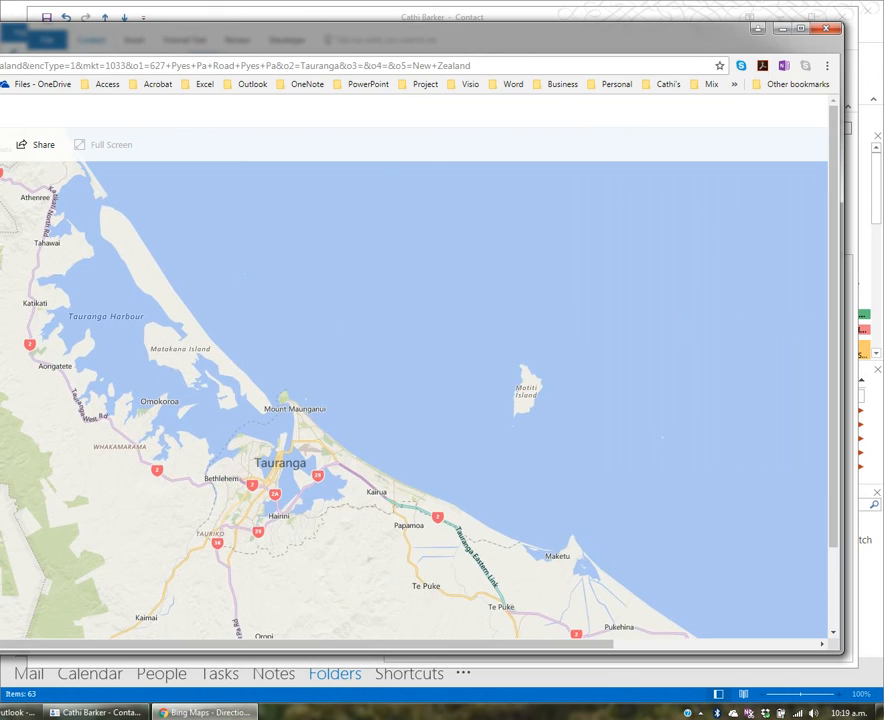
pyautogui.moveTo(0, 22)
pyautogui.mouseDown()
pyautogui.moveTo(0, 98)
pyautogui.moveTo(13, 16)
pyautogui.mouseUp()
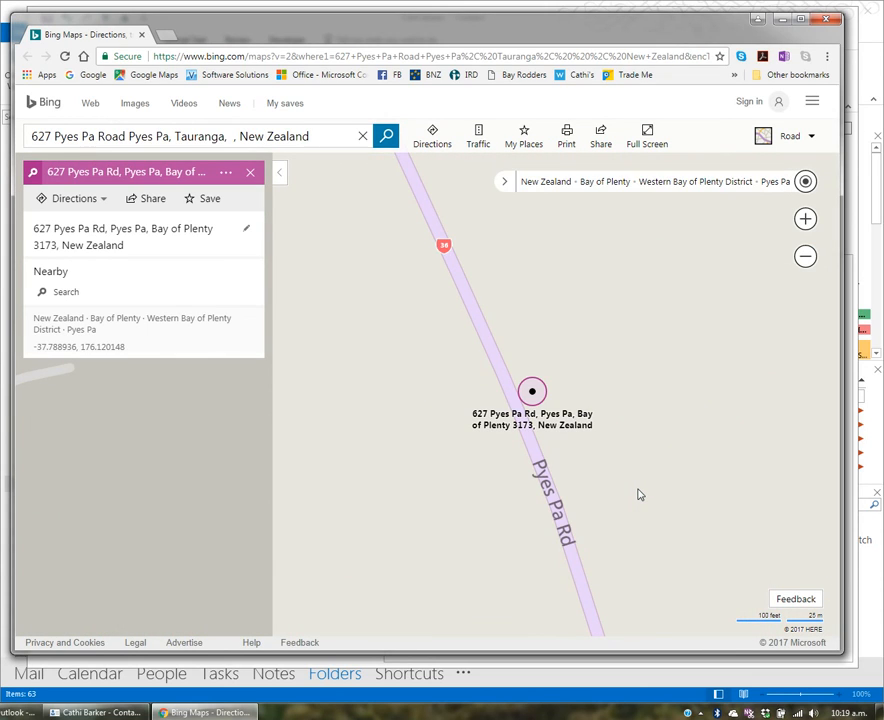
pyautogui.click(425, 140)
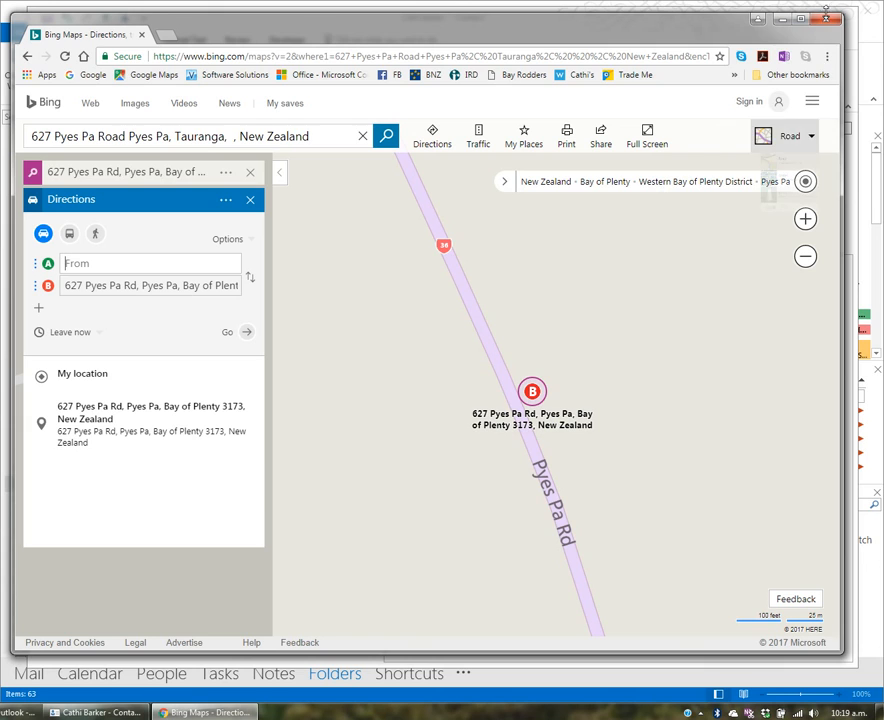
pyautogui.click(827, 22)
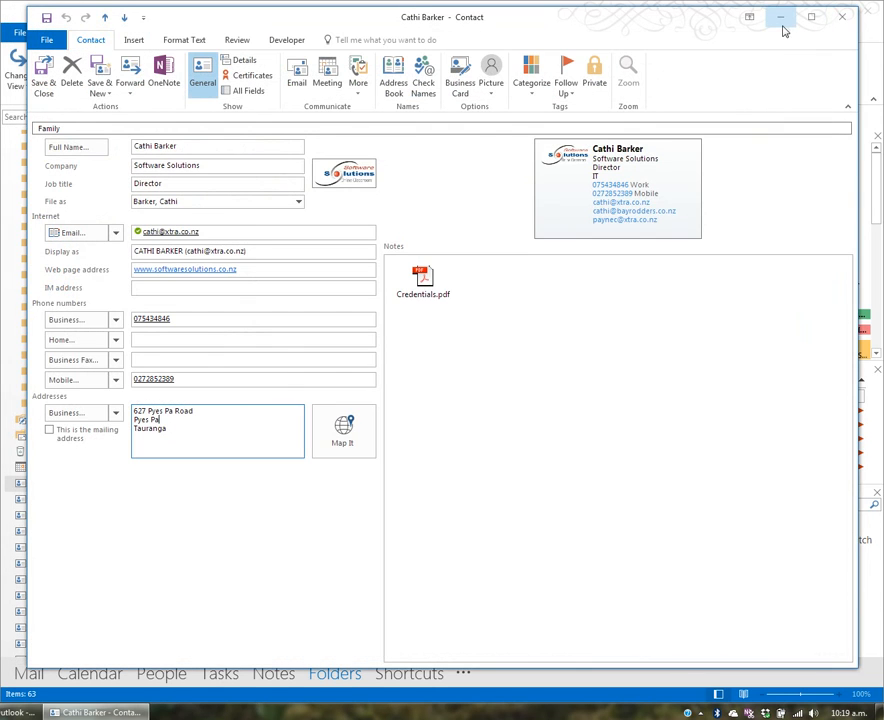